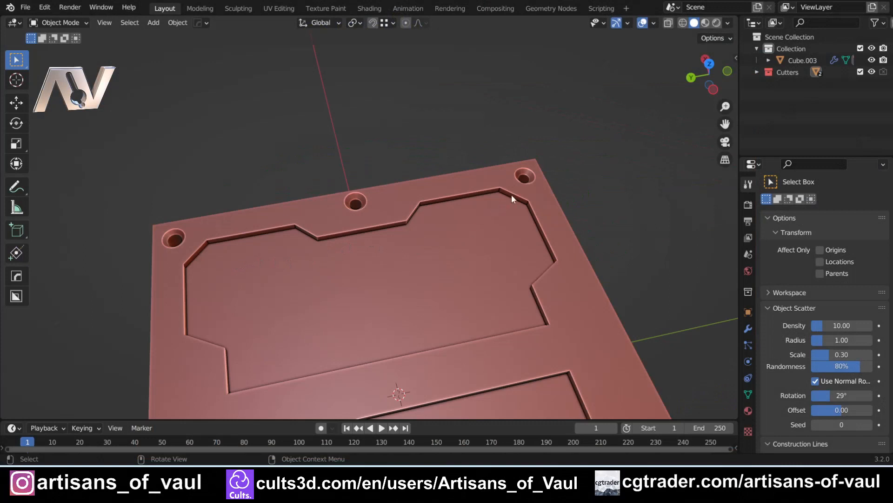
# Examine the countersunk holes along the plate's edge, including the middle hole's topology in edge editing
pyautogui.click(454, 190)
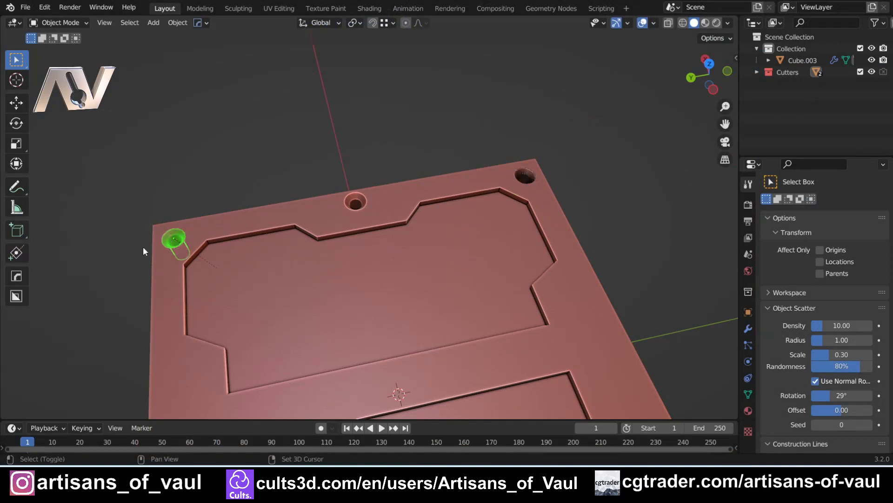
pyautogui.scroll(5, 258, 206)
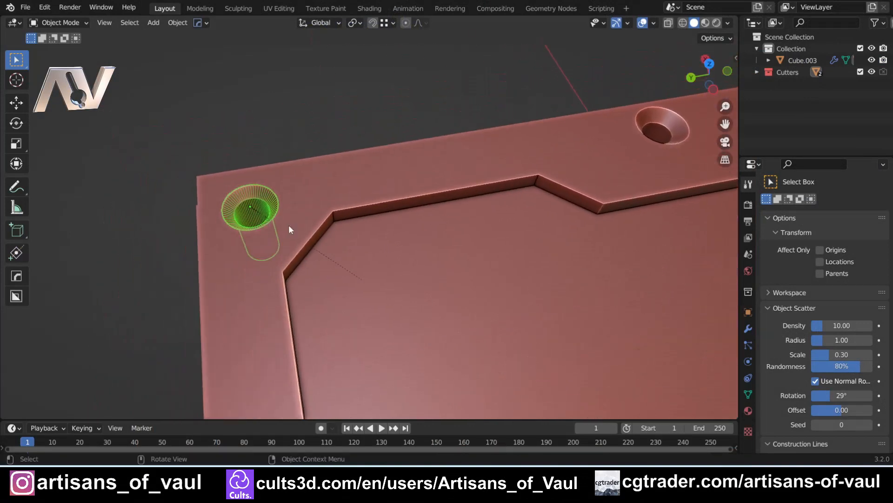
pyautogui.scroll(-3, 254, 197)
pyautogui.moveTo(424, 202); pyautogui.dragTo(247, 237)
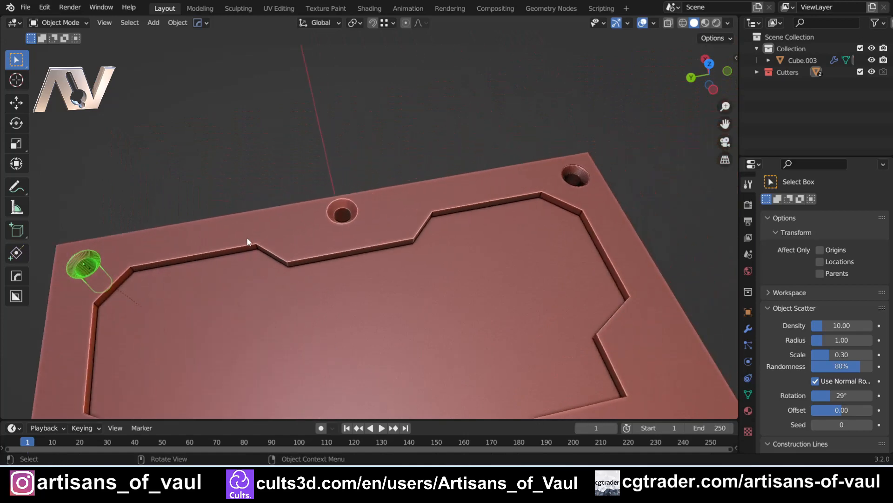
pyautogui.scroll(4, 313, 237)
pyautogui.click(315, 233)
pyautogui.hotkey('ctrl', 'Tab')
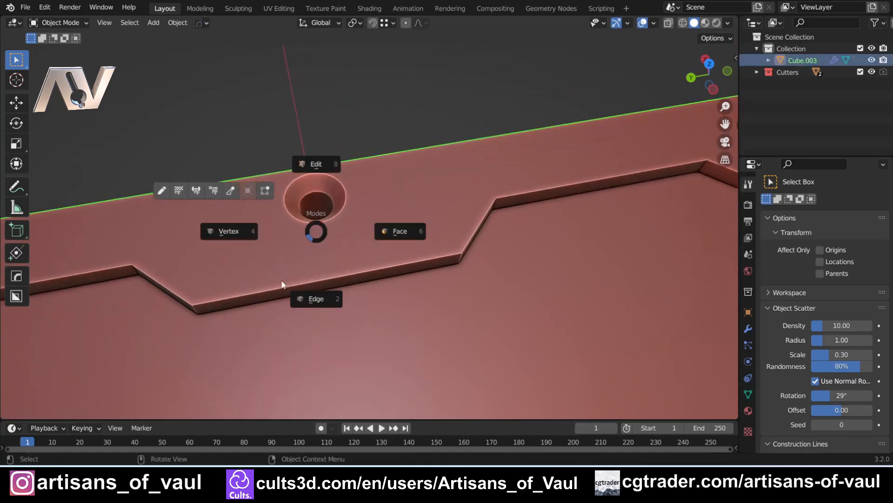
pyautogui.click(304, 297)
pyautogui.scroll(3, 296, 201)
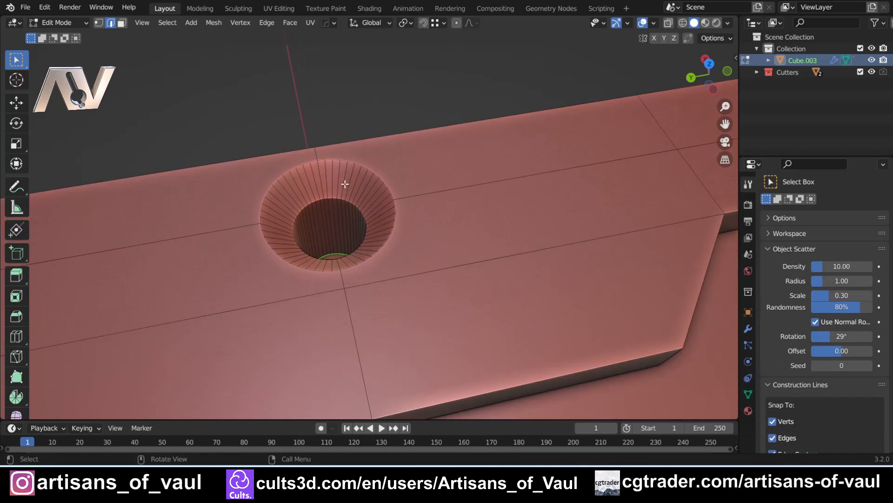
pyautogui.scroll(-3, 345, 184)
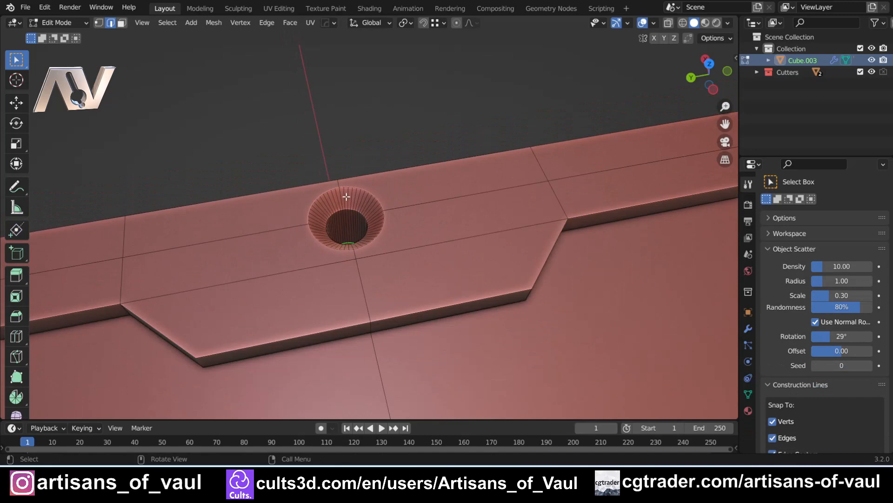
pyautogui.press('Tab')
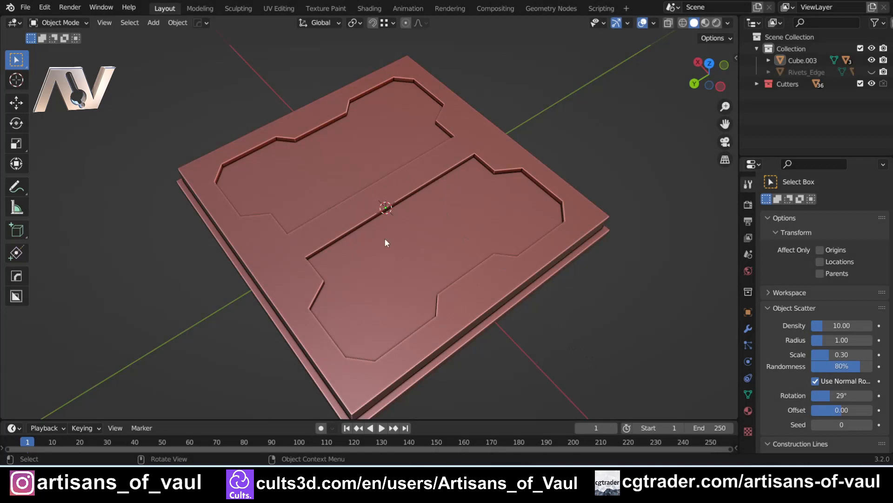
# Snap the 3D cursor to the midpoint of the diagonal edge at the plain plate's far corner
pyautogui.click(421, 178)
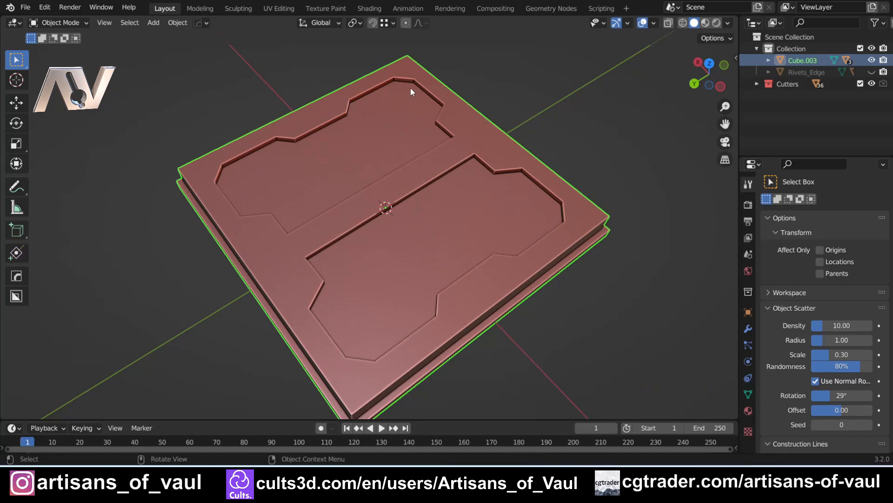
pyautogui.keyDown('shift'); pyautogui.moveTo(410, 88); pyautogui.dragTo(381, 195, button='middle'); pyautogui.keyUp('shift')
pyautogui.scroll(3, 365, 195)
pyautogui.scroll(2, 376, 206)
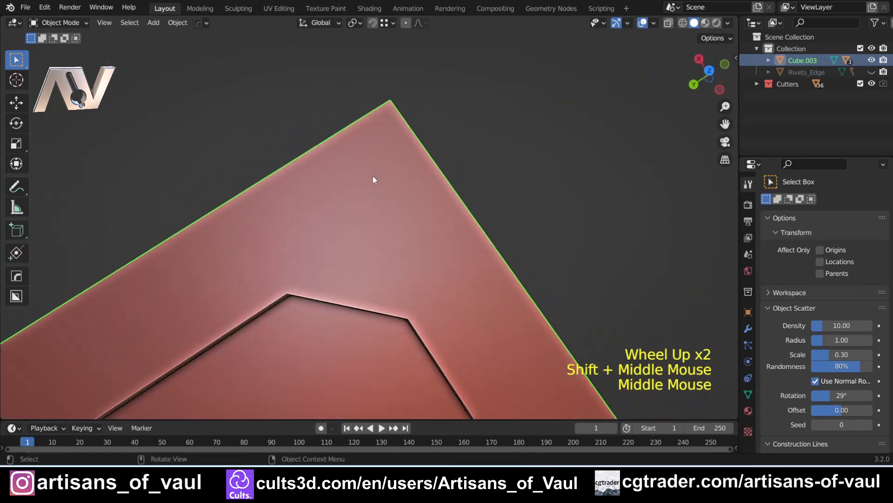
pyautogui.press('Tab')
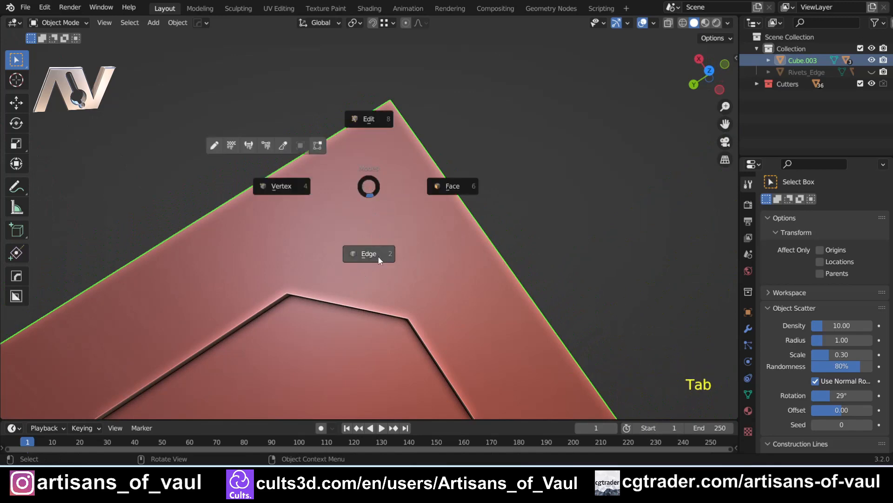
pyautogui.click(369, 213)
pyautogui.moveTo(403, 258); pyautogui.dragTo(395, 226, button='middle')
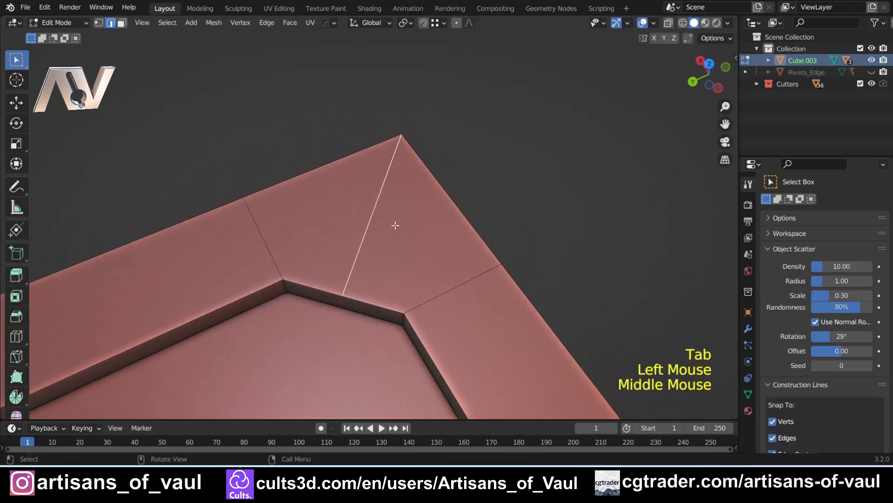
pyautogui.hotkey('shift', 's')
pyautogui.click(298, 225)
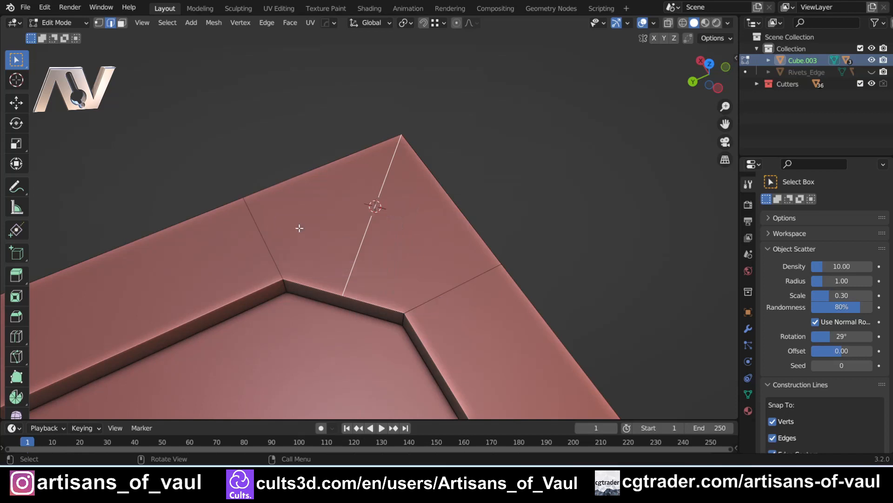
# Repeat snapping the 3D cursor to the still-selected diagonal corner edge
pyautogui.press('Tab')
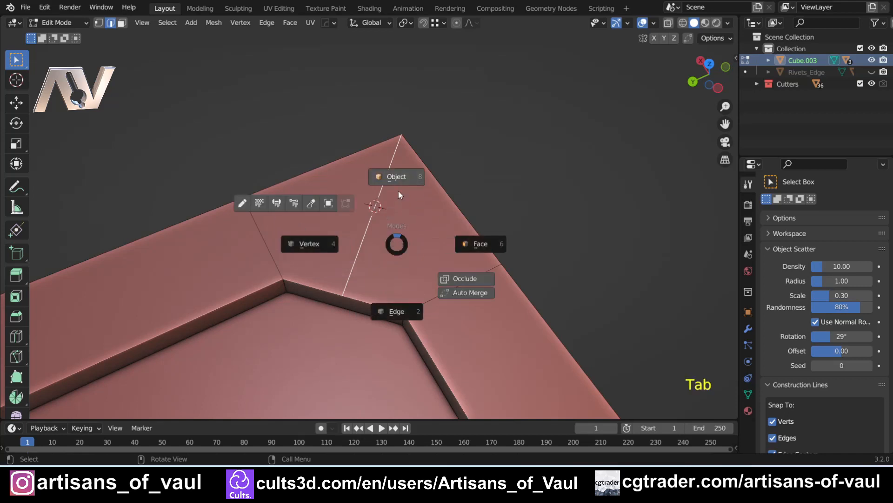
pyautogui.press('Tab')
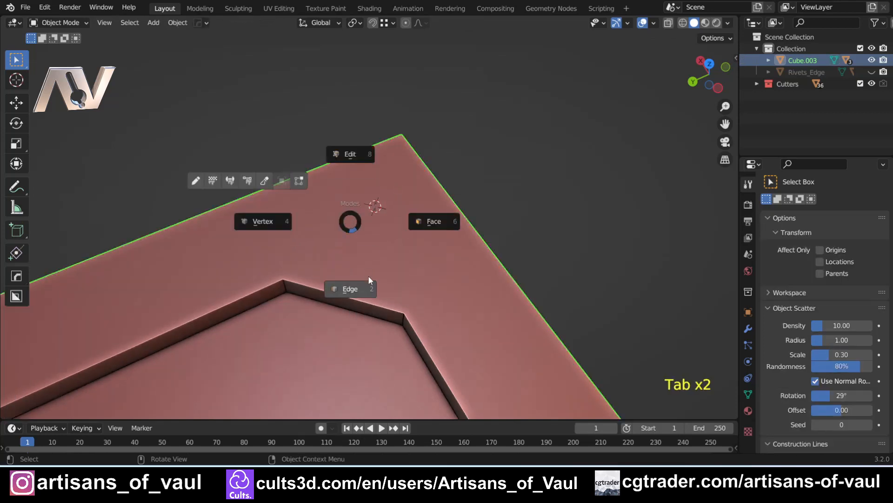
pyautogui.click(335, 290)
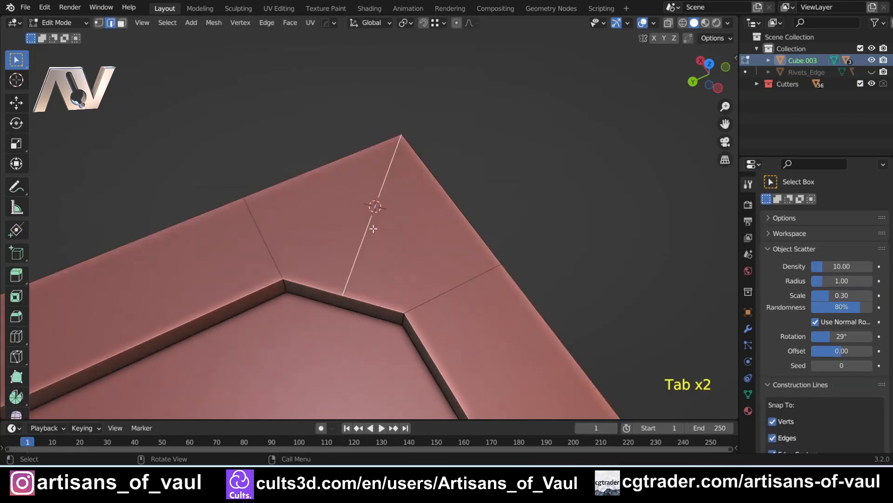
pyautogui.click(213, 21)
pyautogui.moveTo(227, 59)
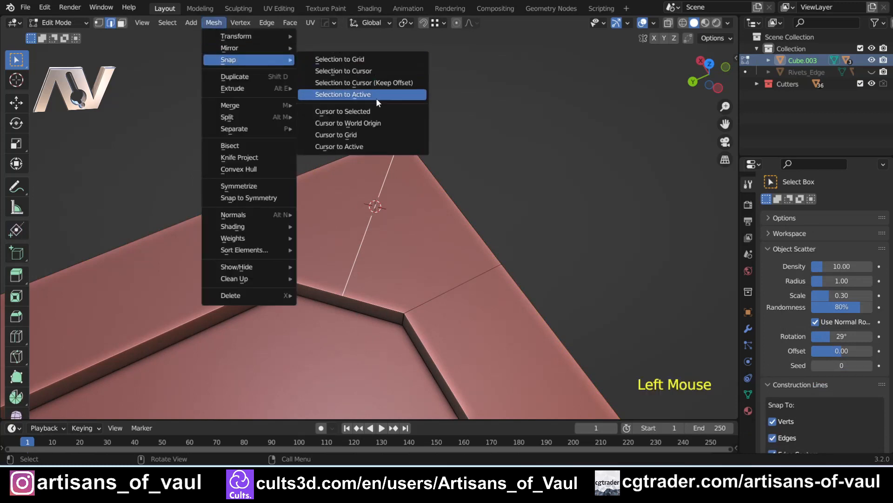
pyautogui.click(368, 112)
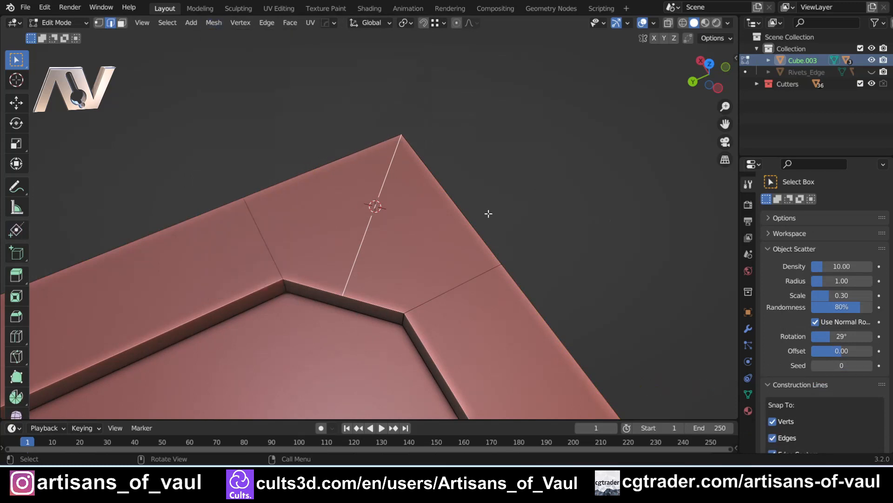
# Return to object editing and add a cylinder with 64 vertices at the 3D cursor
pyautogui.press('Tab')
pyautogui.click(508, 200)
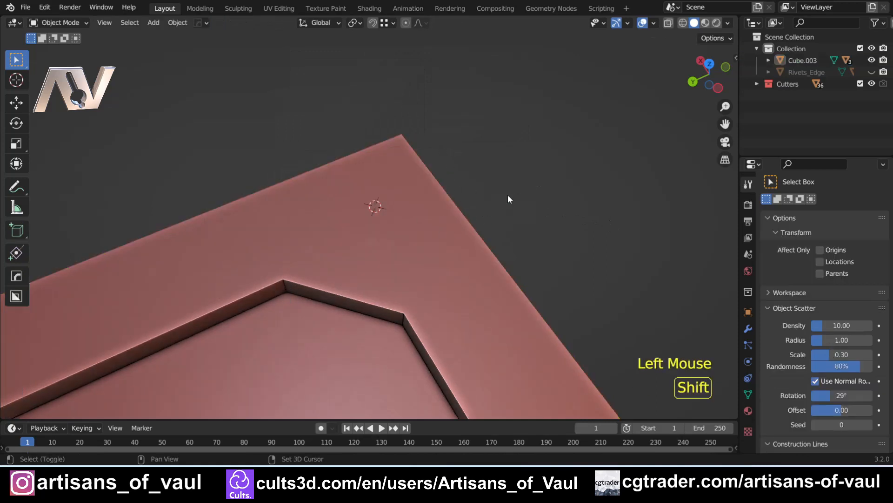
pyautogui.hotkey('shift', 'a')
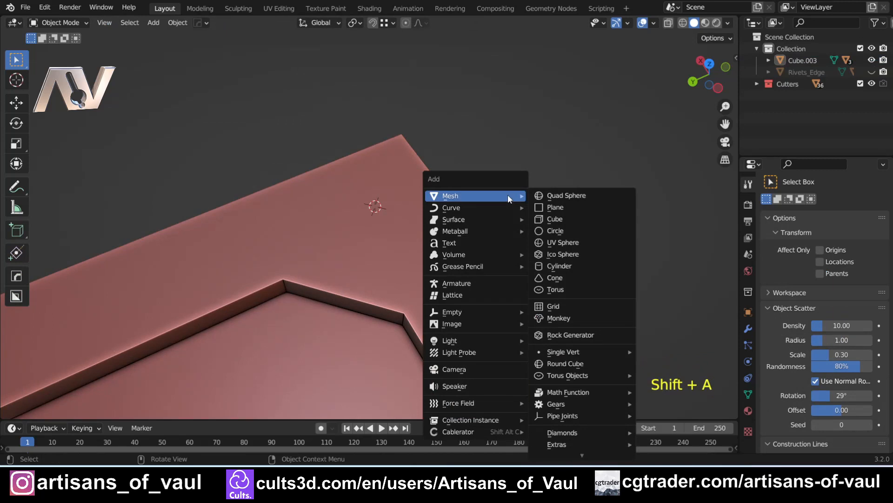
pyautogui.click(557, 266)
pyautogui.click(155, 271)
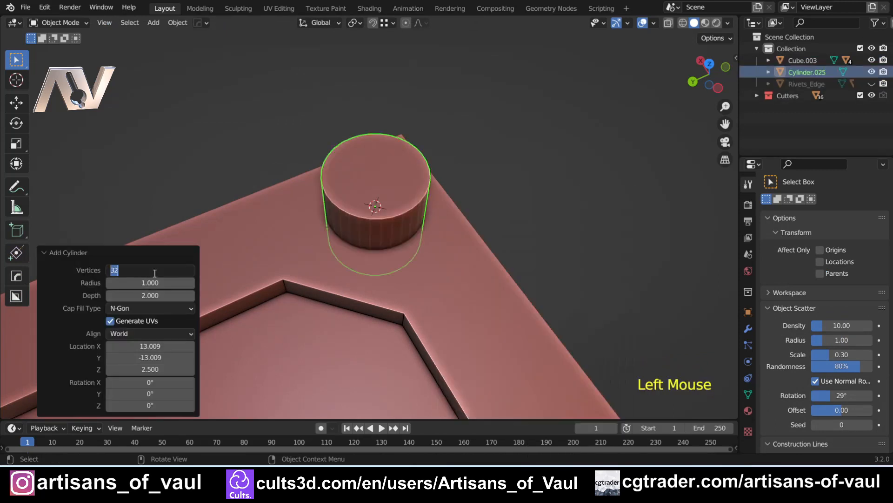
pyautogui.write('64')
pyautogui.press('Return')
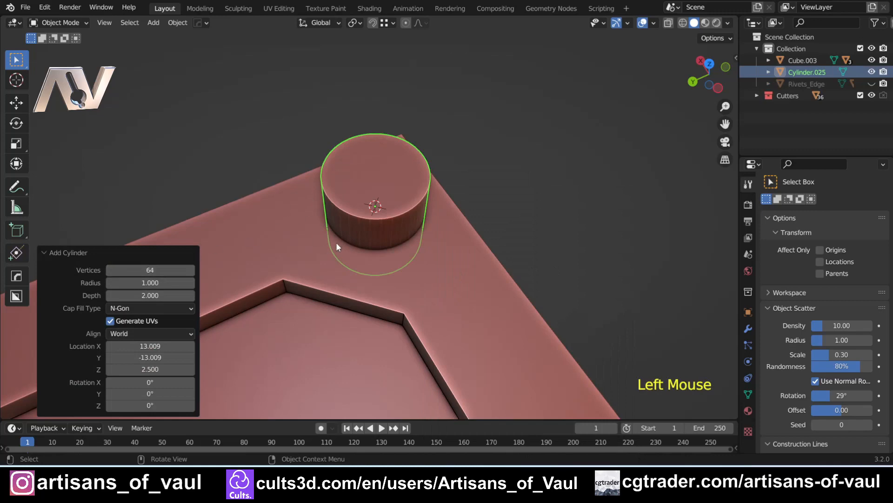
# Scale the cylinder horizontally to about 0.423, keeping its height along Z
pyautogui.scroll(2, 329, 235)
pyautogui.moveTo(305, 241); pyautogui.dragTo(392, 221, button='middle')
pyautogui.press('s')
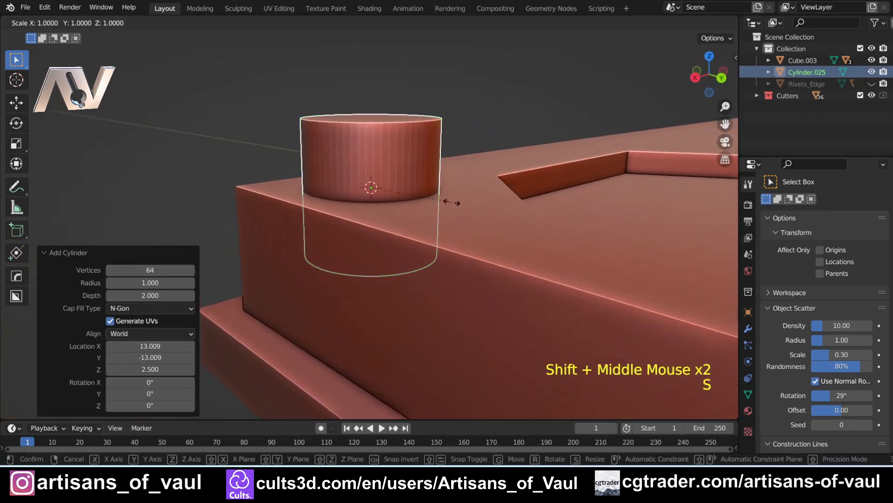
pyautogui.hotkey('shift', 'z')
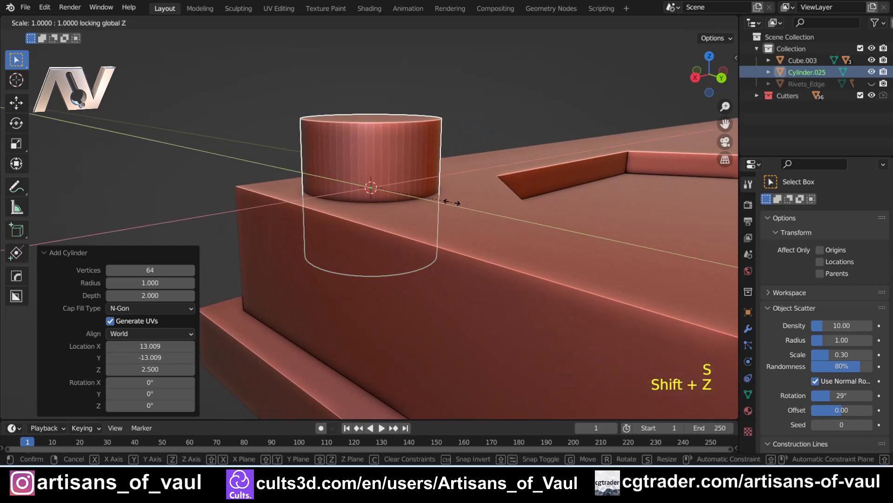
pyautogui.click(409, 187)
# Move the cylinder down about 0.98 along Z so its top sits just above the plate's surface
pyautogui.press('g')
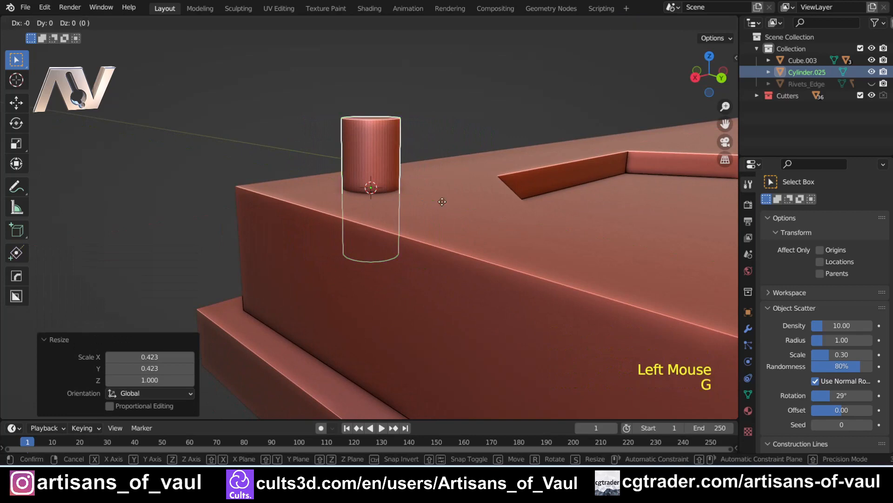
pyautogui.press('z')
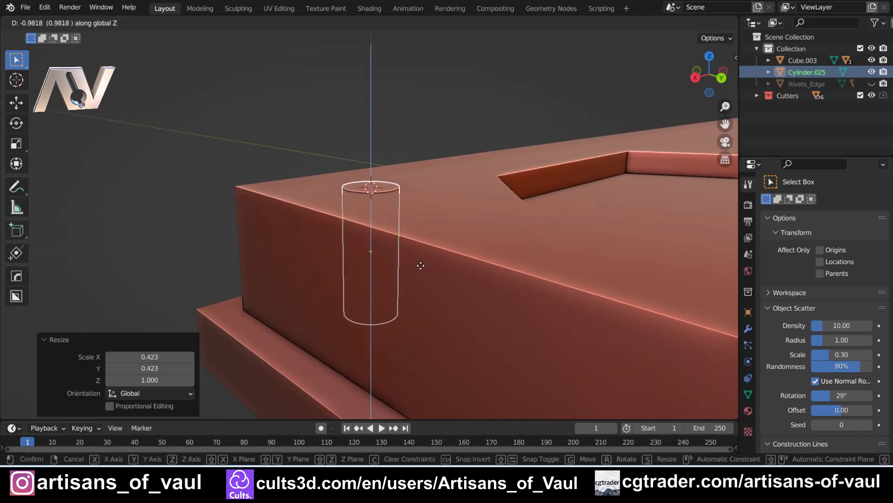
pyautogui.click(419, 264)
pyautogui.scroll(2, 341, 146)
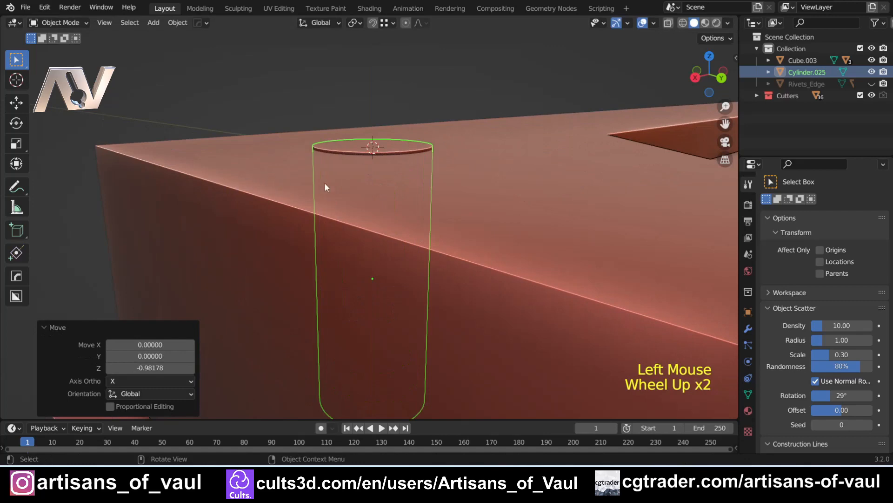
pyautogui.scroll(-1, 429, 149)
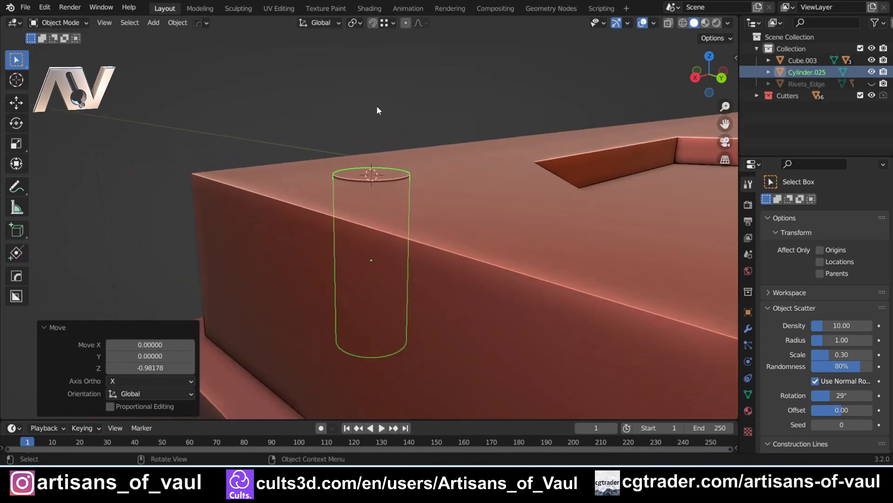
# Isolate the cylinder in local view and add one loop cut near its top with a slide factor of about -0.743
pyautogui.press('KP_Divide')
pyautogui.keyDown('shift'); pyautogui.moveTo(377, 106); pyautogui.dragTo(361, 216, button='middle'); pyautogui.keyUp('shift')
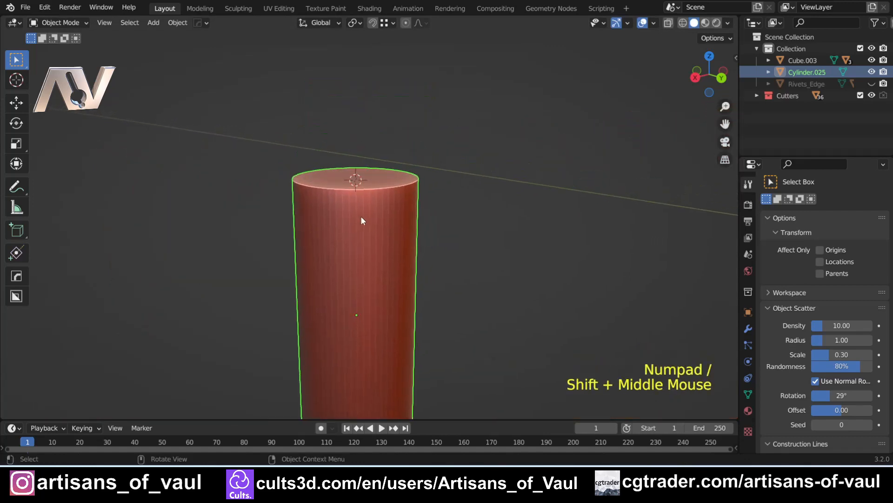
pyautogui.scroll(1, 368, 219)
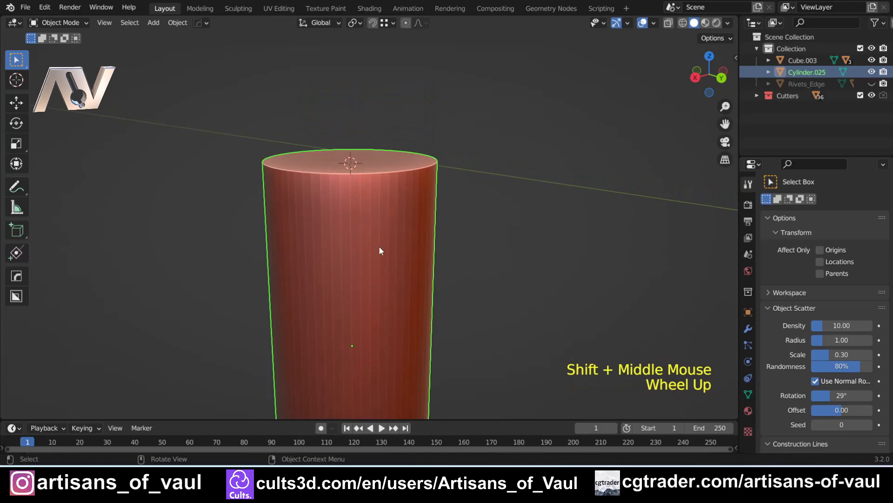
pyautogui.scroll(-3, 396, 227)
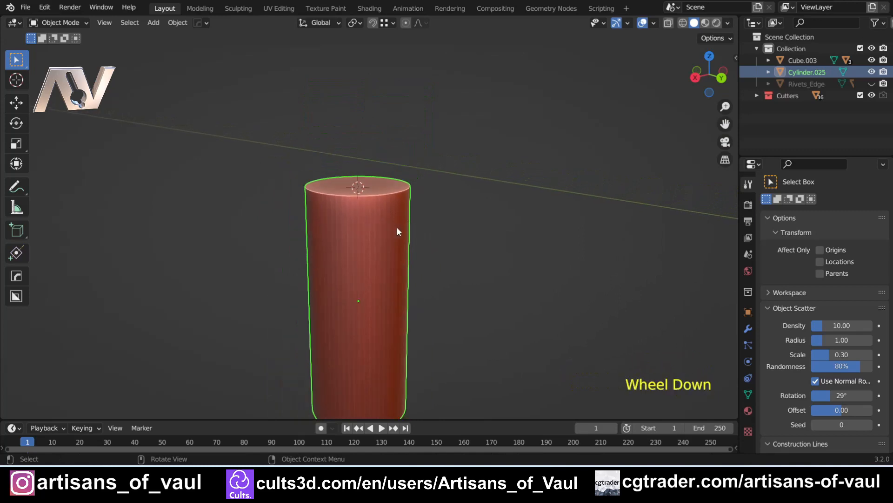
pyautogui.press('Tab')
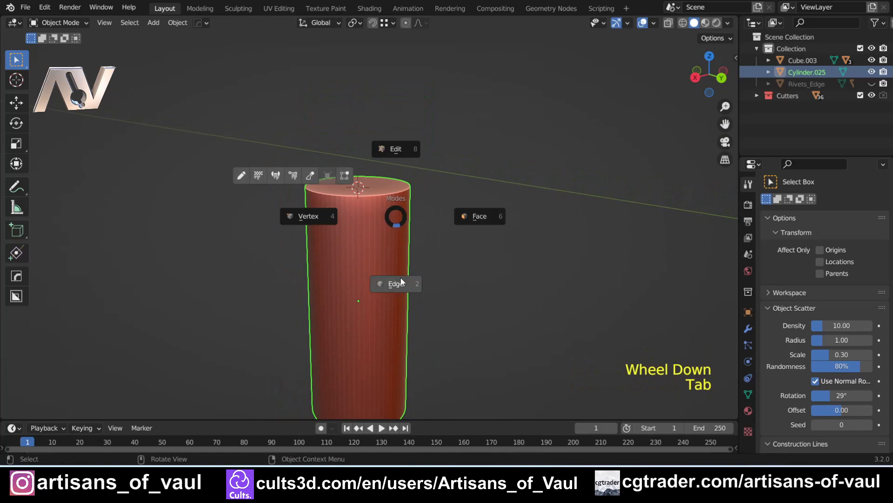
pyautogui.click(396, 283)
pyautogui.hotkey('ctrl', 'r')
pyautogui.click(329, 289)
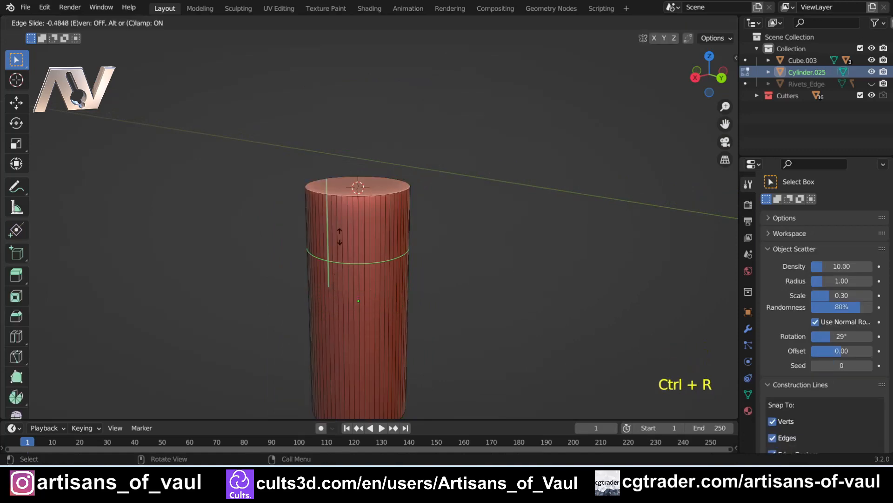
pyautogui.click(343, 207)
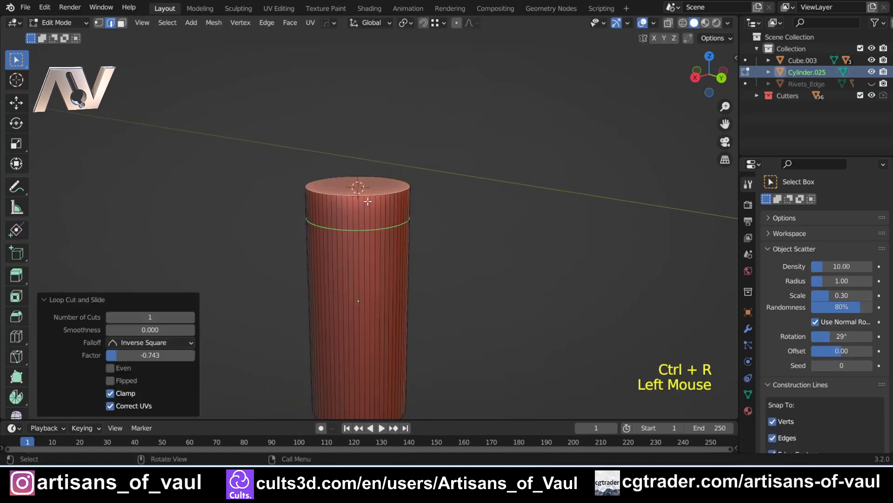
# Switch to face selection and try scaling the cylinder's top face to about 1.445 to flare the head
pyautogui.press('Tab')
pyautogui.click(426, 203)
pyautogui.click(368, 189)
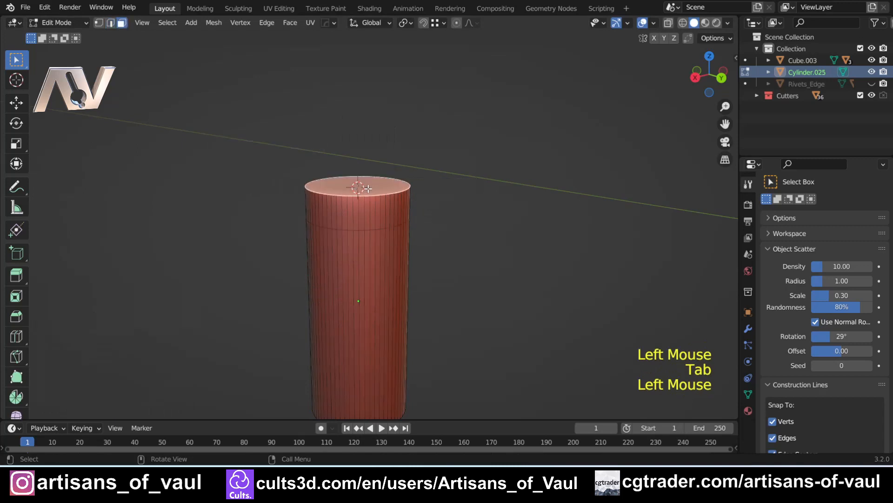
pyautogui.press('s')
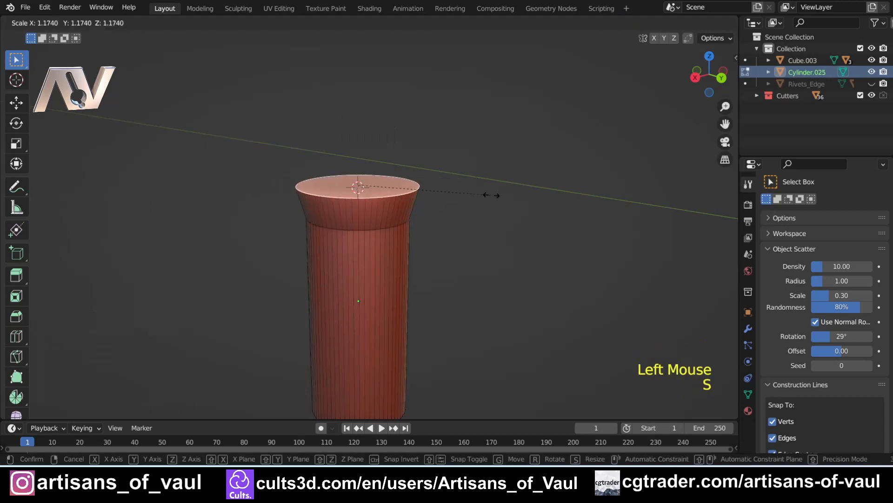
pyautogui.click(520, 200)
pyautogui.scroll(-2, 429, 225)
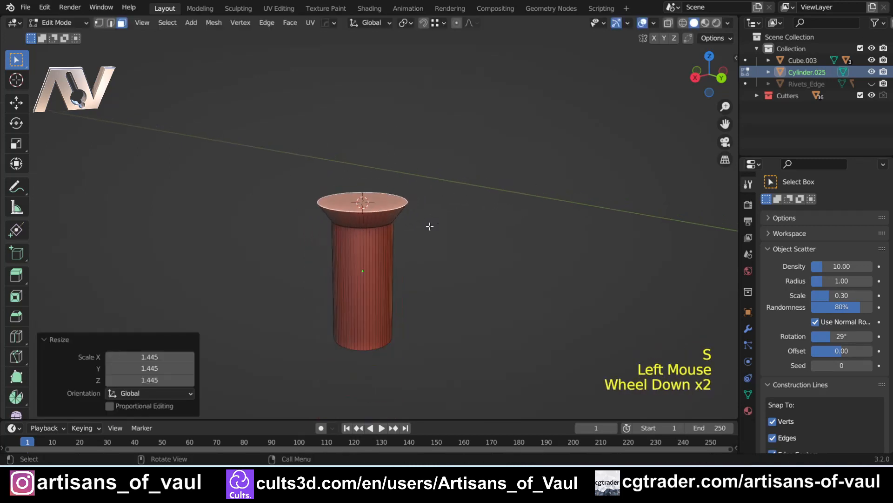
pyautogui.moveTo(428, 225); pyautogui.dragTo(470, 215, button='middle')
pyautogui.scroll(1, 471, 214)
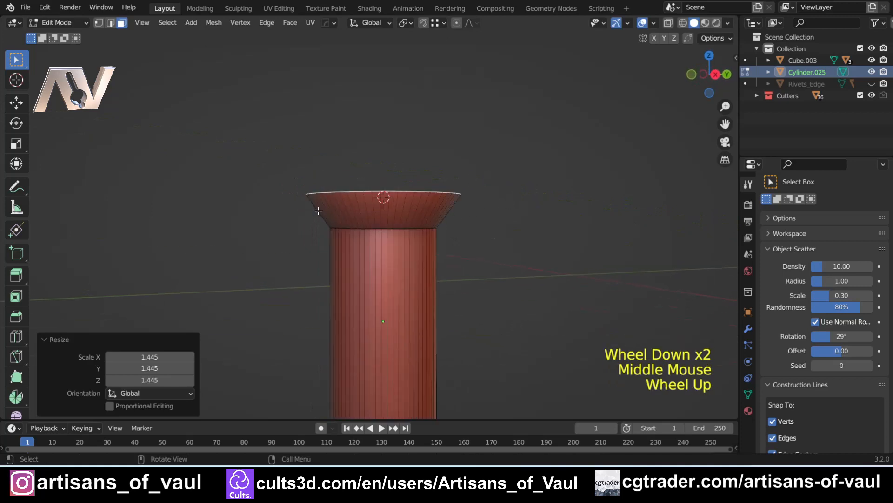
pyautogui.moveTo(430, 195); pyautogui.dragTo(362, 235, button='middle')
# Undo the top face scaling and the loop cut, and return to Object Mode
pyautogui.hotkey('ctrl', 'z')
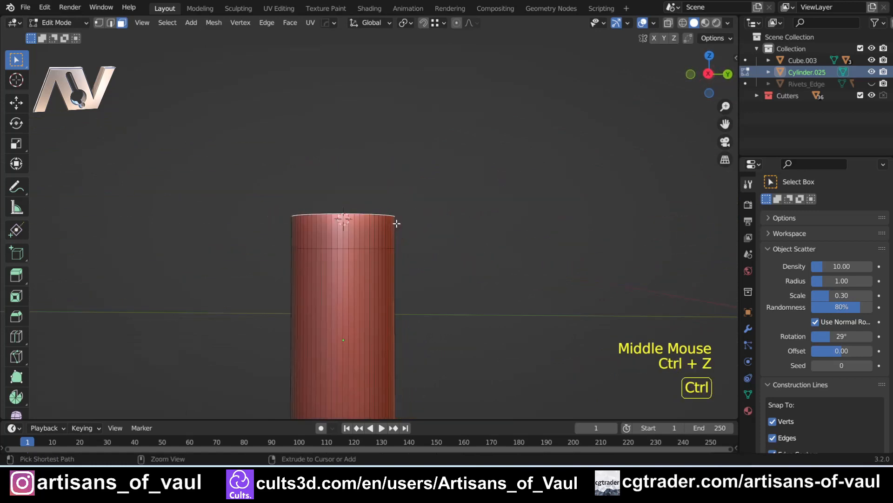
pyautogui.hotkey('ctrl', 'z')
pyautogui.hotkey('ctrl', 'z')
pyautogui.hotkey('ctrl', 'z')
pyautogui.moveTo(396, 224); pyautogui.dragTo(366, 220, button='middle')
pyautogui.press('Tab')
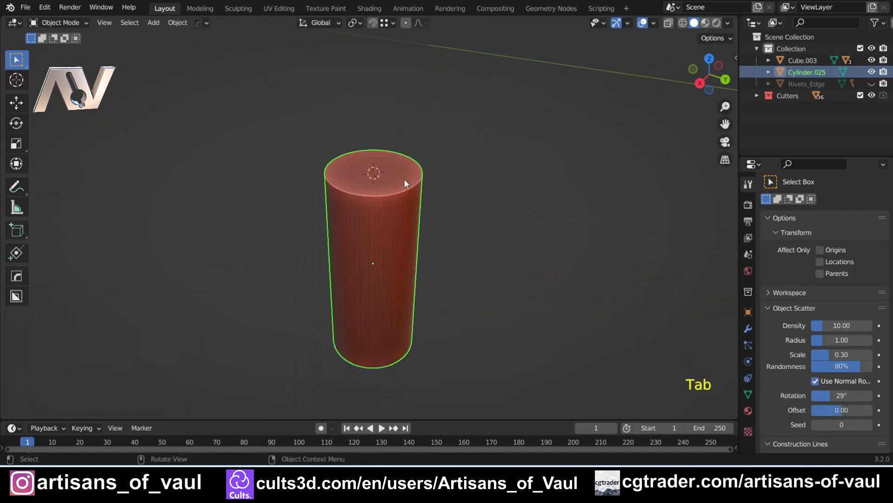
# Apply the cylinder's scale and select the edge loop around its top in Edit Mode
pyautogui.scroll(3, 379, 174)
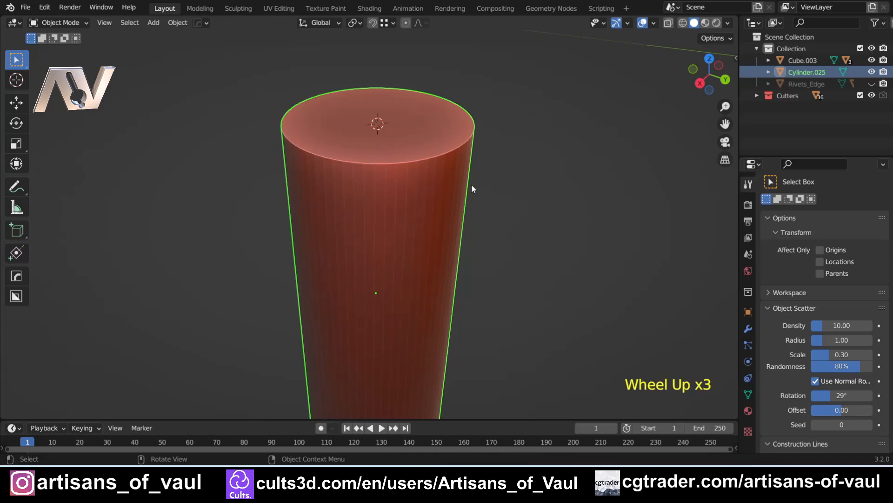
pyautogui.hotkey('ctrl', 'a')
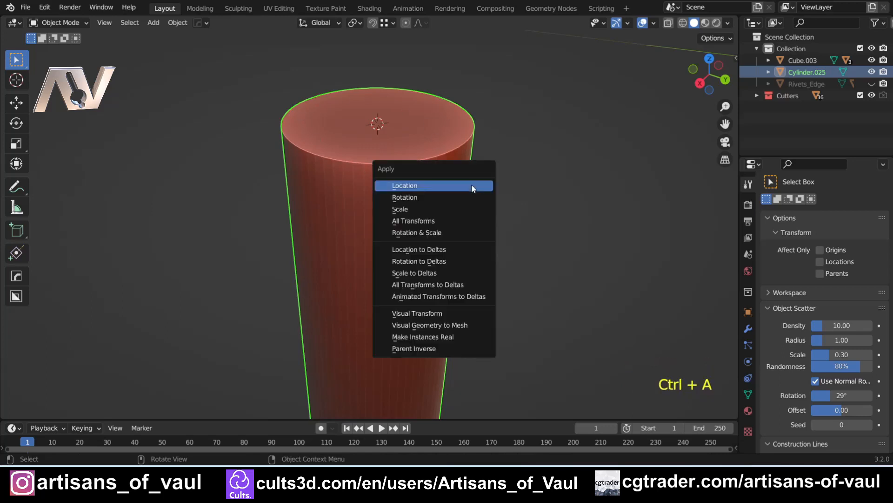
pyautogui.click(440, 209)
pyautogui.press('Tab')
pyautogui.press('alt')
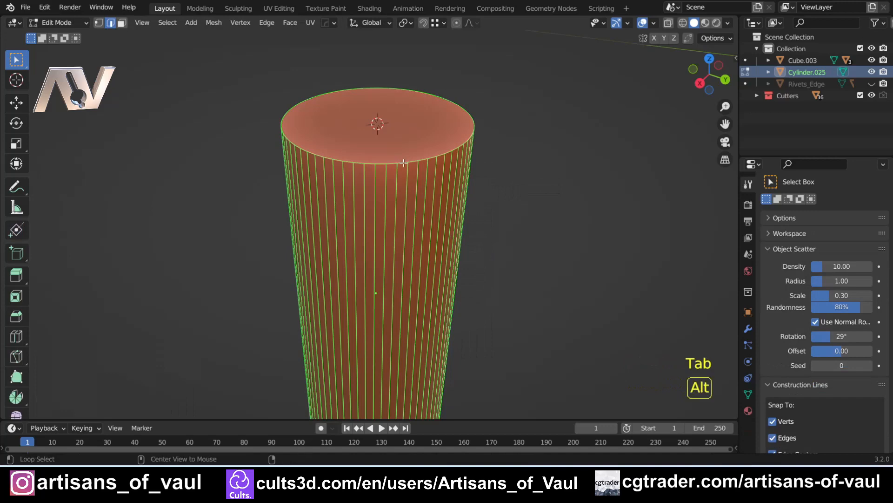
pyautogui.keyDown('alt'); pyautogui.click(404, 163); pyautogui.keyUp('alt')
# Try beveling the cylinder's top edge loop with a width of about 0.199 and one segment, and undo it
pyautogui.keyDown('shift'); pyautogui.moveTo(403, 162); pyautogui.dragTo(372, 237, button='middle'); pyautogui.keyUp('shift')
pyautogui.scroll(2, 376, 237)
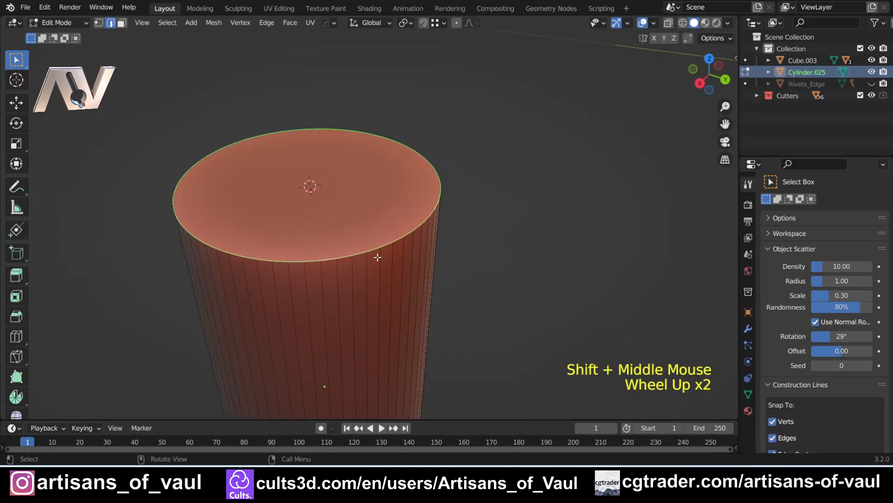
pyautogui.press('ctrl')
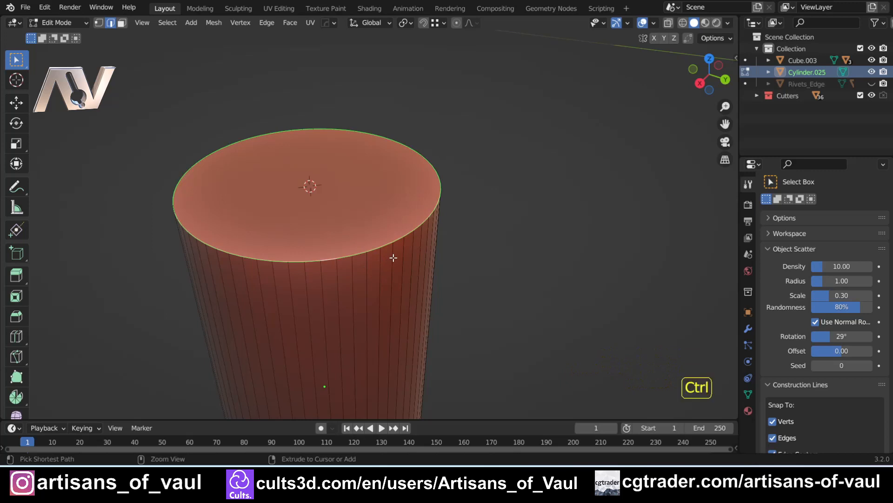
pyautogui.hotkey('ctrl', 'b')
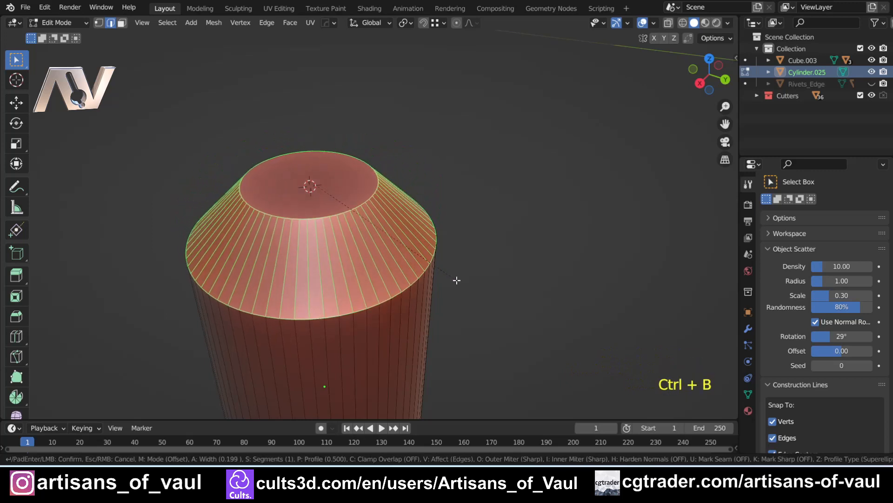
pyautogui.click(457, 280)
pyautogui.moveTo(457, 279); pyautogui.dragTo(480, 225, button='middle')
pyautogui.scroll(-1, 396, 238)
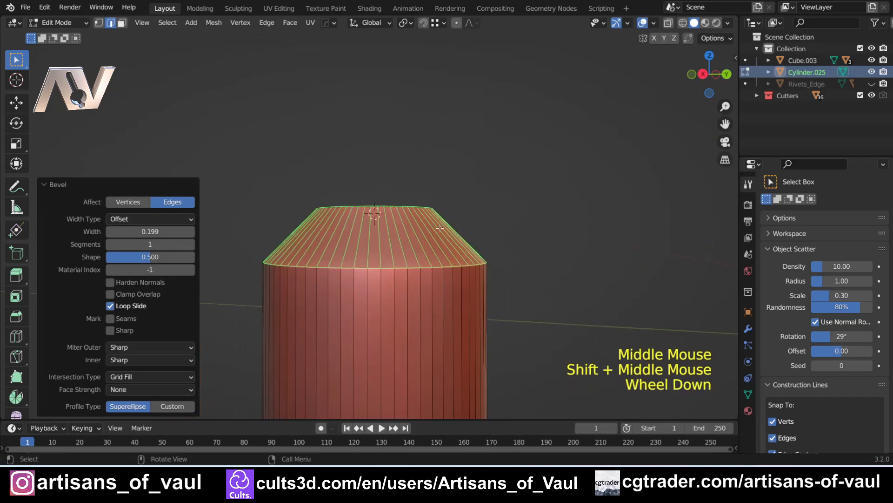
pyautogui.scroll(-2, 347, 228)
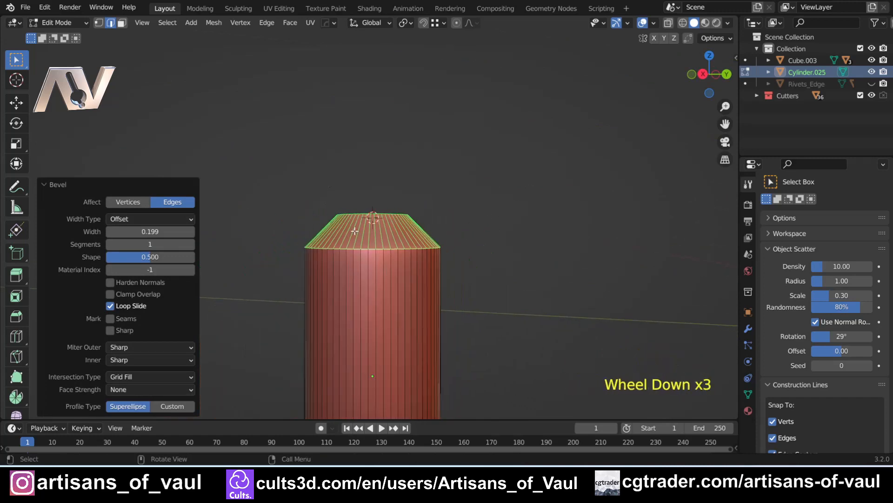
pyautogui.hotkey('ctrl', 'z')
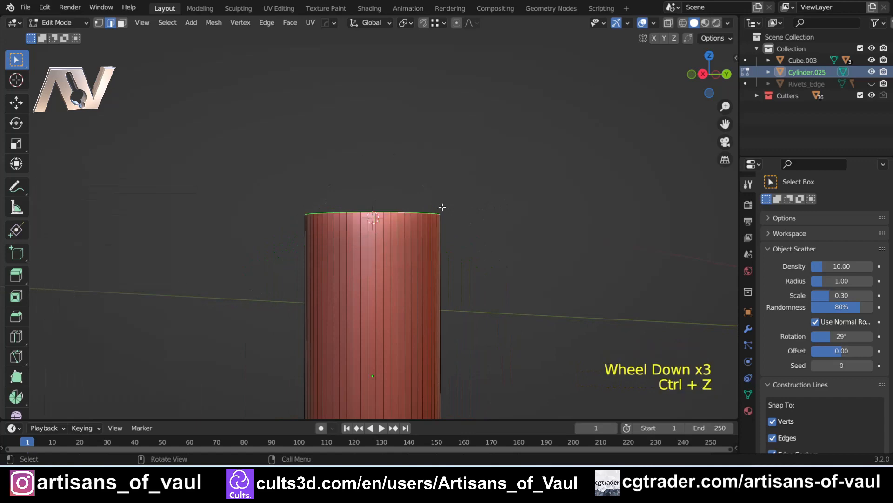
# Select the cylinder's top face in face selection mode and flip its normal
pyautogui.moveTo(442, 207); pyautogui.dragTo(345, 255, button='middle')
pyautogui.scroll(1, 393, 237)
pyautogui.scroll(1, 358, 235)
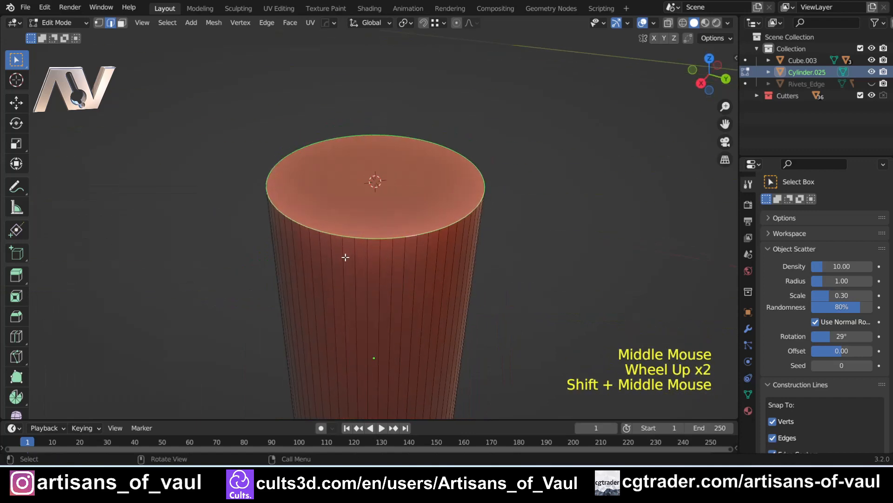
pyautogui.press('Tab')
pyautogui.click(431, 261)
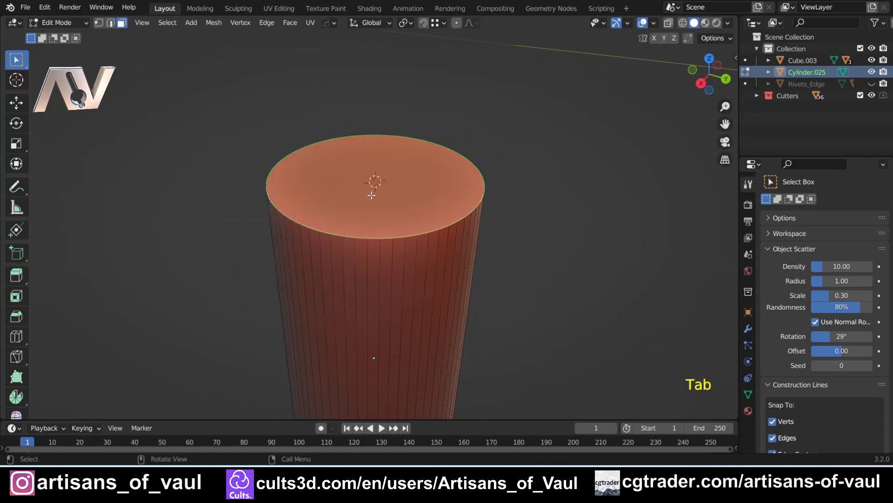
pyautogui.click(372, 192)
pyautogui.moveTo(359, 217); pyautogui.dragTo(396, 193, button='middle')
pyautogui.scroll(2, 323, 201)
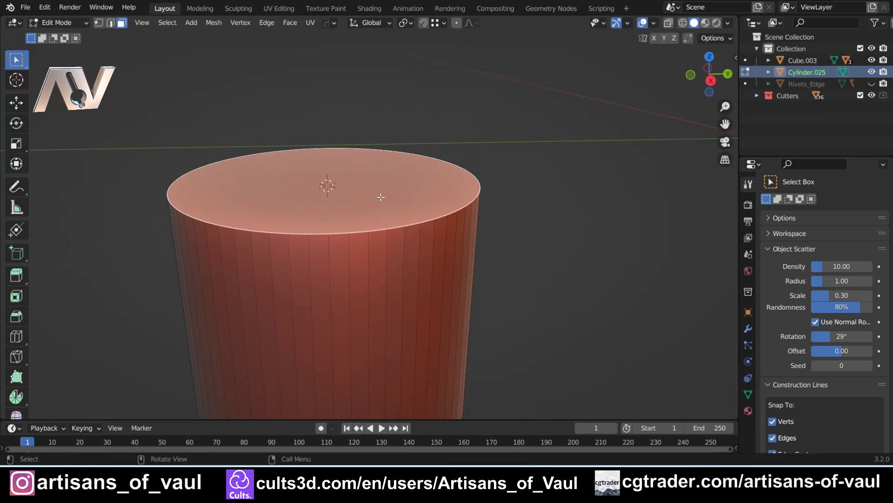
pyautogui.hotkey('alt', 'n')
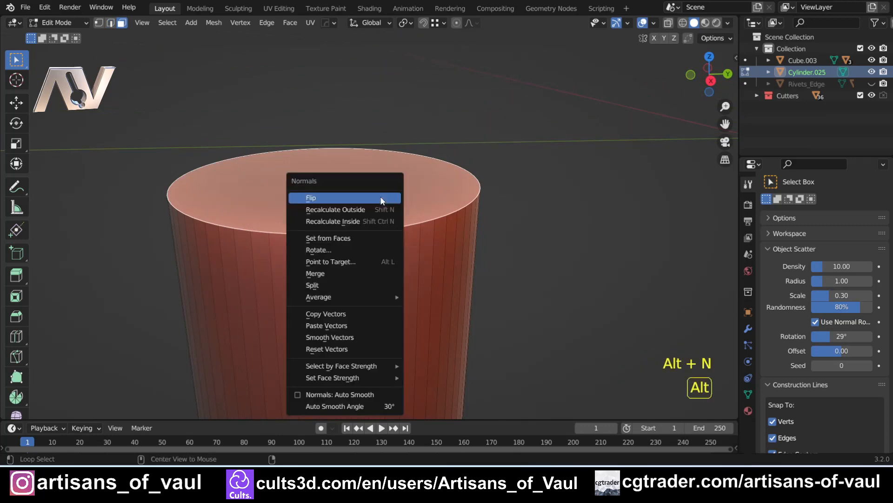
pyautogui.click(340, 199)
# Return to Object Mode and turn on the Face Orientation overlay
pyautogui.press('Tab')
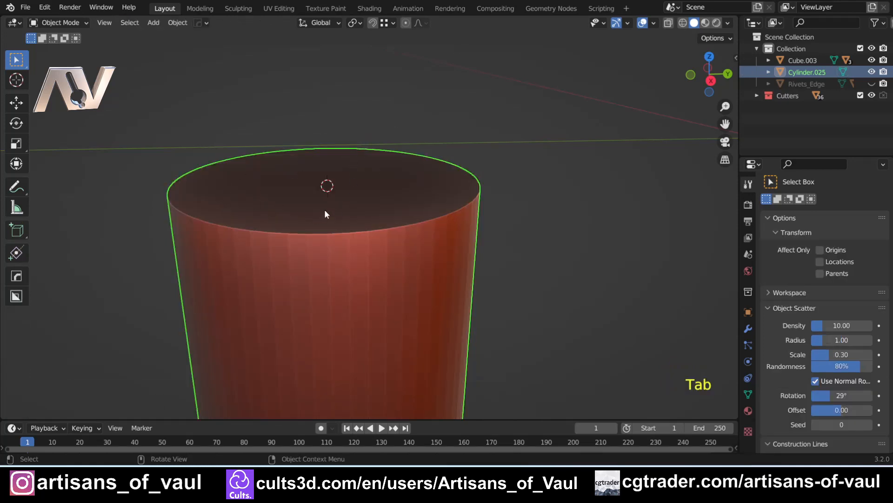
pyautogui.click(653, 23)
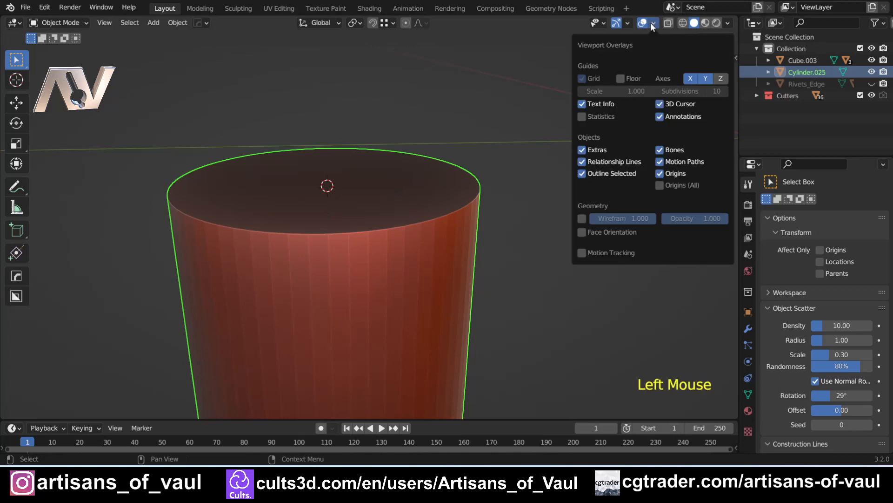
pyautogui.click(584, 231)
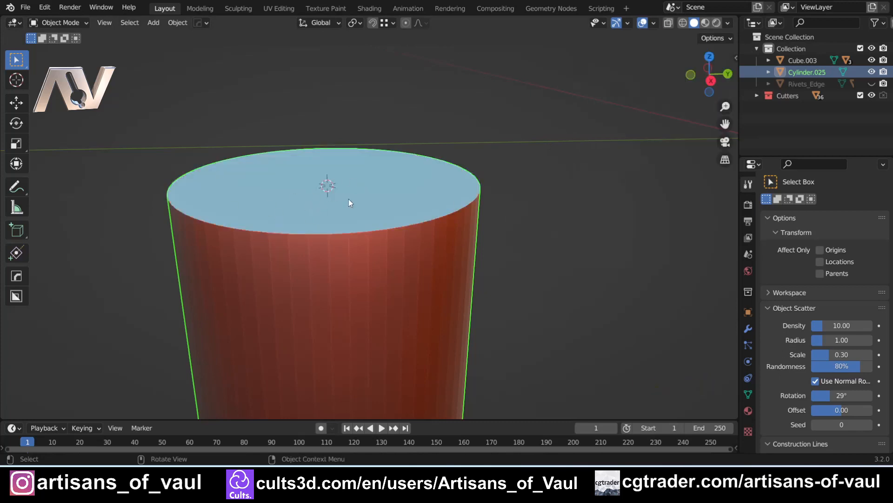
# Go back to Edit Mode and select the edge loop around the cylinder's flipped top face
pyautogui.press('Tab')
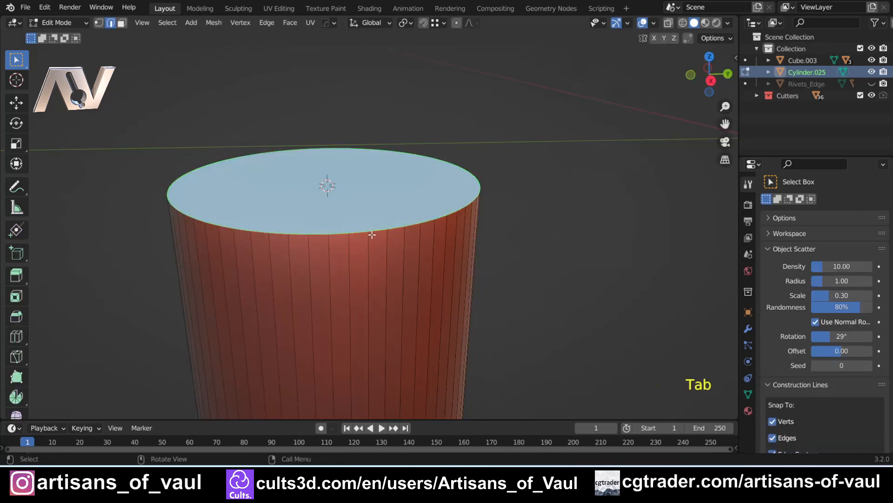
pyautogui.click(377, 228)
pyautogui.keyDown('alt'); pyautogui.click(377, 229); pyautogui.keyUp('alt')
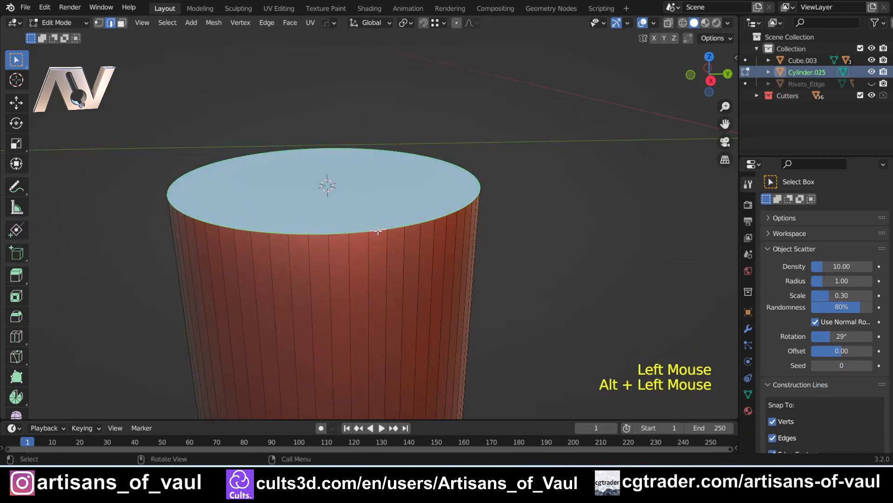
# Try beveling the top edge loop outward with a width of about 0.216, inspect the flared head and undo it
pyautogui.hotkey('ctrl', 'b')
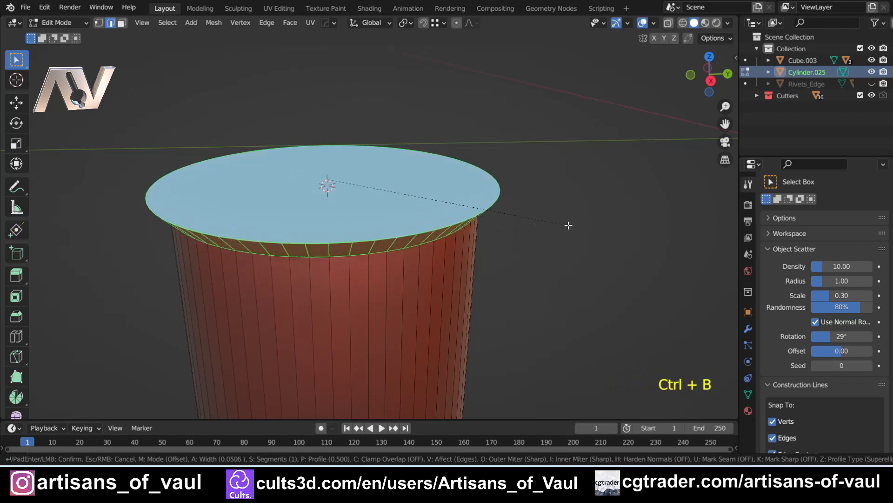
pyautogui.click(625, 239)
pyautogui.scroll(-2, 625, 239)
pyautogui.moveTo(625, 239); pyautogui.dragTo(450, 223, button='middle')
pyautogui.scroll(2, 379, 249)
pyautogui.moveTo(379, 249); pyautogui.dragTo(375, 290, button='middle')
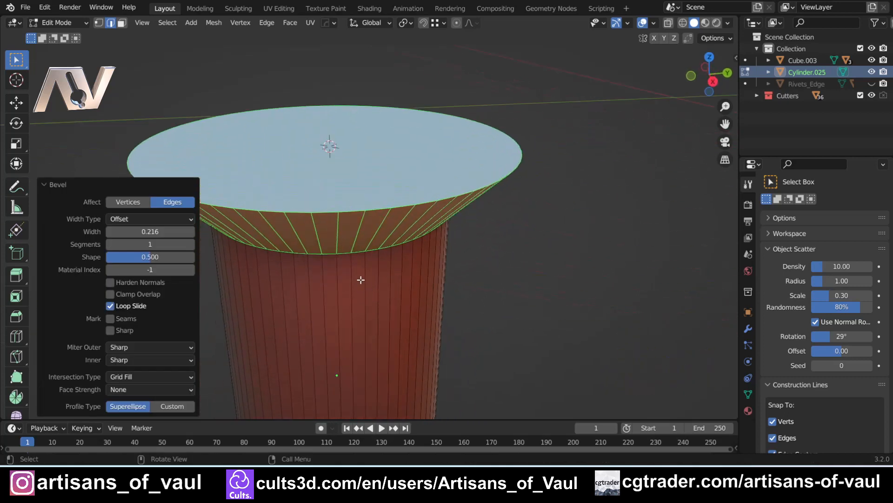
pyautogui.moveTo(349, 268); pyautogui.dragTo(359, 243, button='middle')
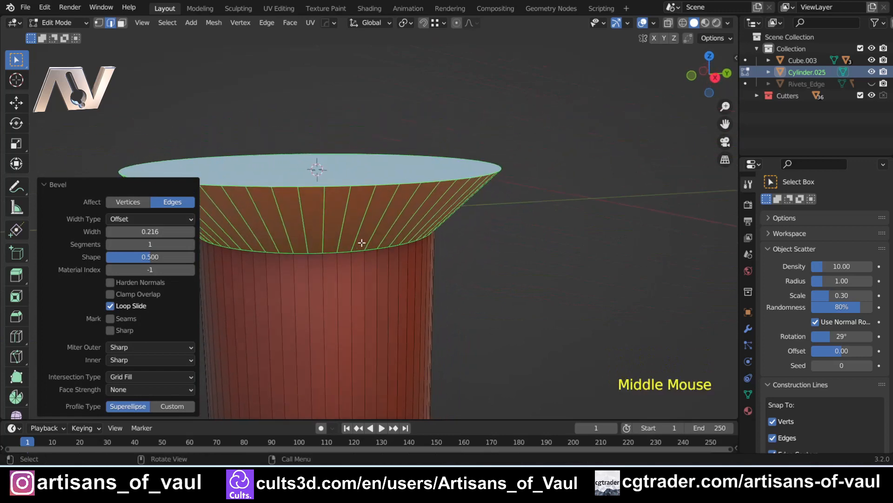
pyautogui.scroll(-2, 349, 212)
pyautogui.scroll(-2, 349, 211)
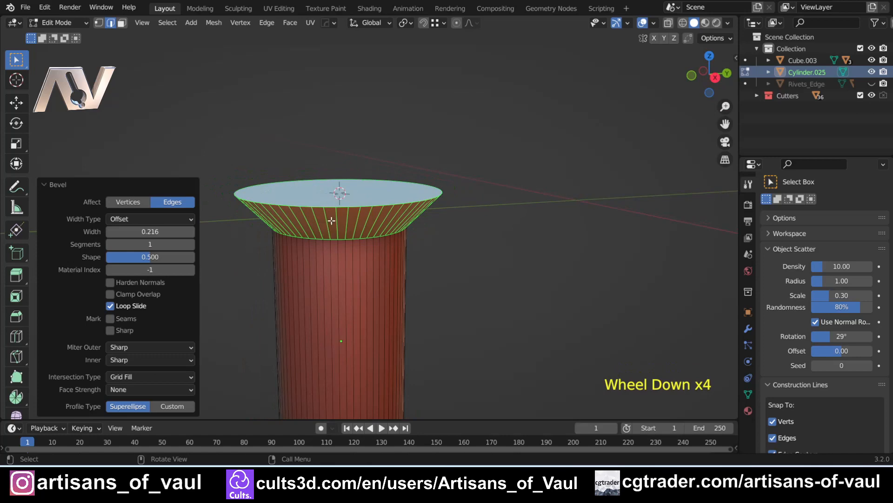
pyautogui.scroll(2, 336, 247)
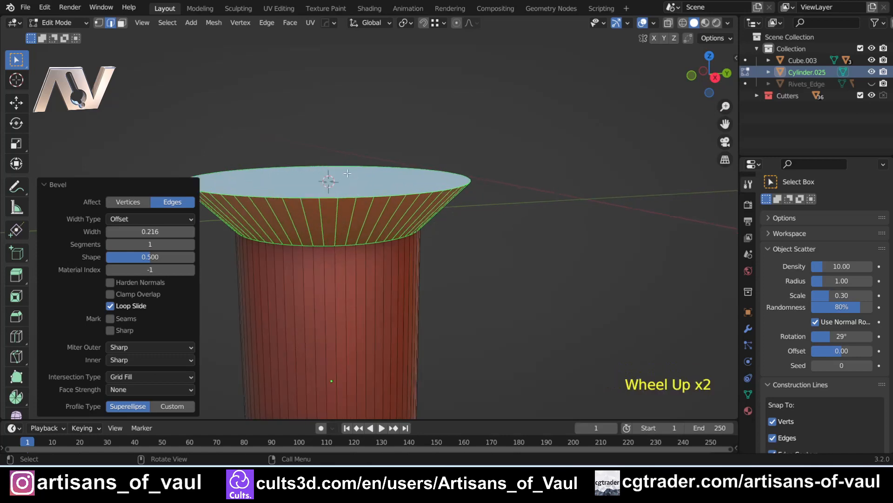
pyautogui.scroll(-2, 419, 258)
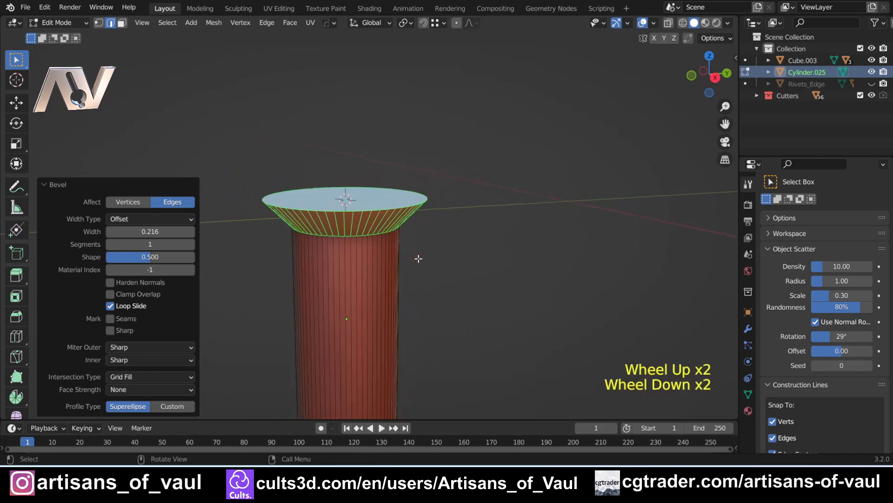
pyautogui.hotkey('ctrl', 'z')
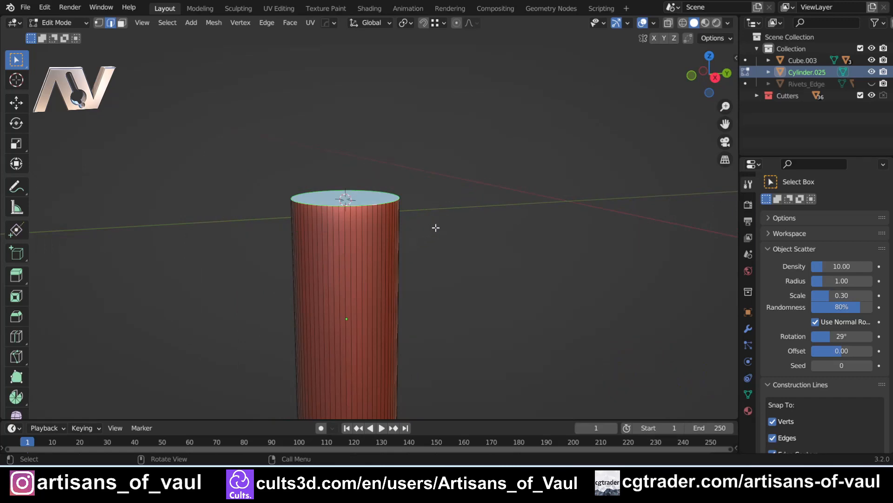
# Leave local view in wireframe shading and bevel the cylinder's top edge loop outward with a width of about 0.342
pyautogui.press('KP_Divide')
pyautogui.moveTo(379, 201); pyautogui.dragTo(409, 204, button='middle')
pyautogui.hotkey('shift', 'z')
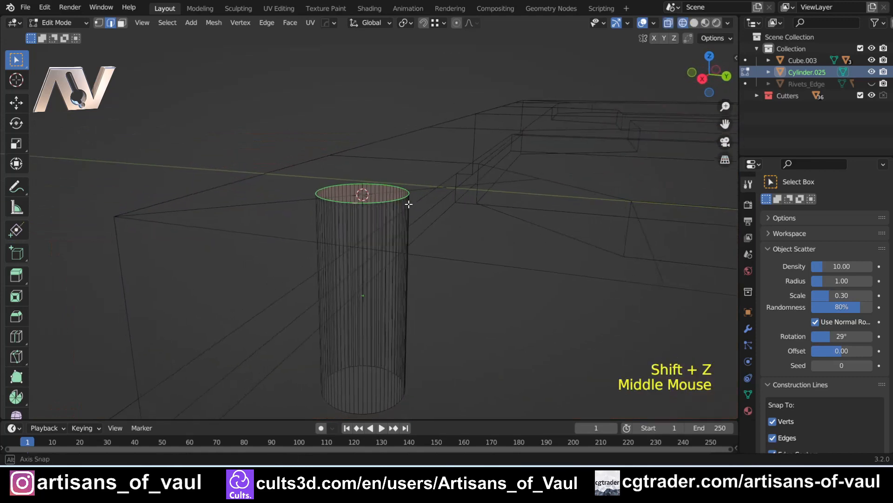
pyautogui.hotkey('ctrl', 'b')
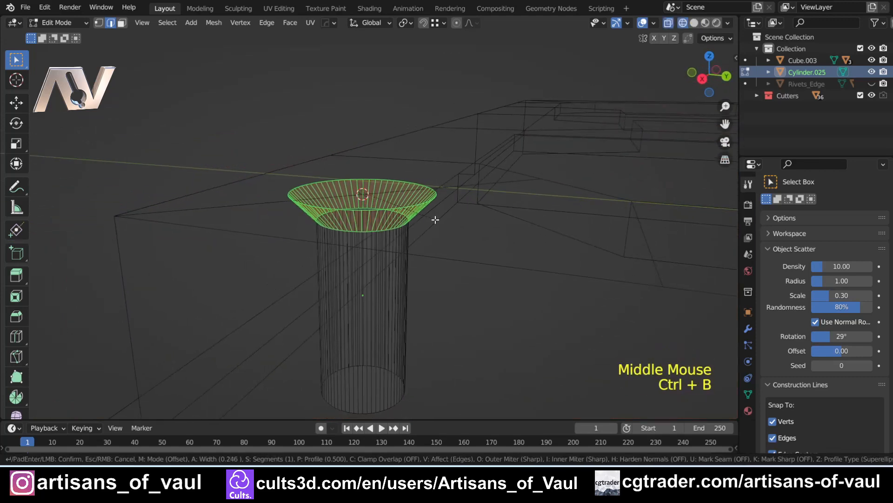
pyautogui.click(442, 221)
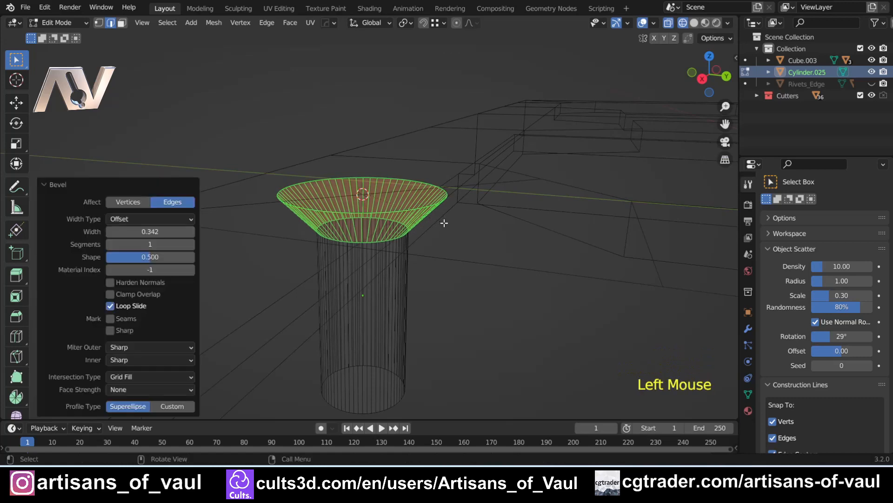
pyautogui.moveTo(442, 221)
pyautogui.mouseDown(button='middle')
pyautogui.moveTo(400, 198)
pyautogui.moveTo(322, 225)
pyautogui.mouseUp(button='middle')
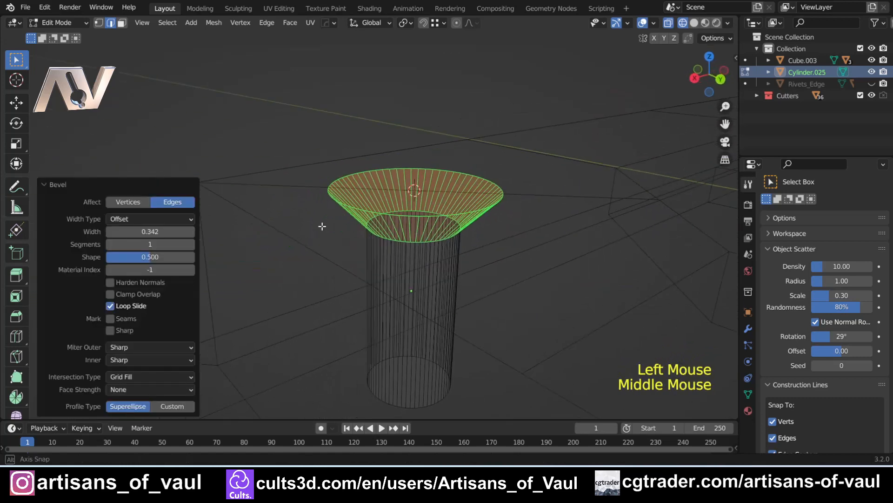
# Return to solid shading and Object Mode, and select the flared cylinder together with the plate
pyautogui.hotkey('shift', 'z')
pyautogui.press('Tab')
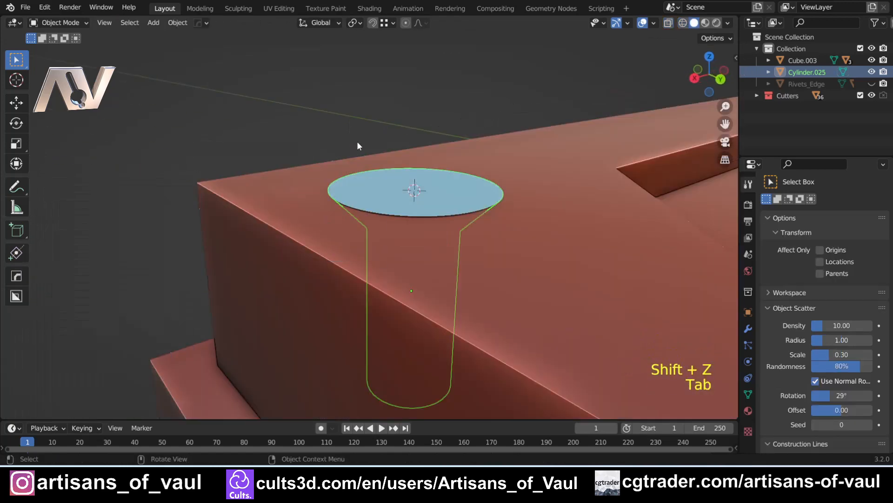
pyautogui.scroll(-2, 356, 141)
pyautogui.click(319, 154)
pyautogui.click(361, 196)
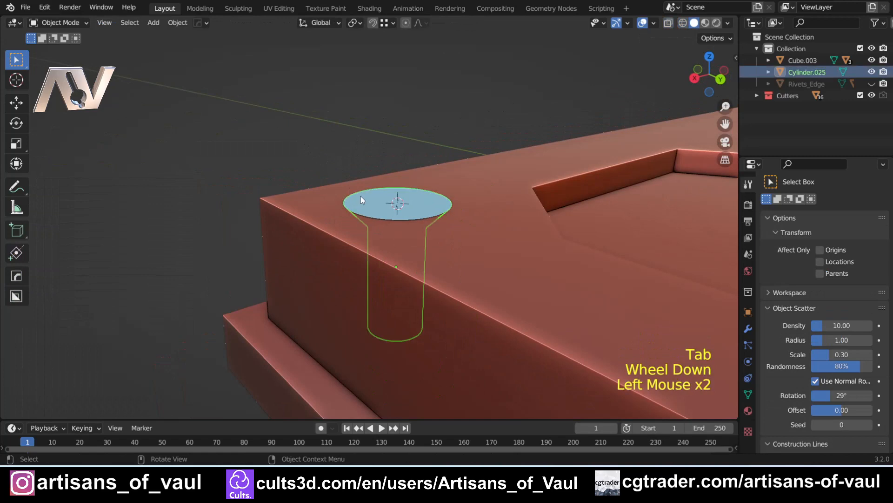
pyautogui.keyDown('shift'); pyautogui.click(320, 227); pyautogui.keyUp('shift')
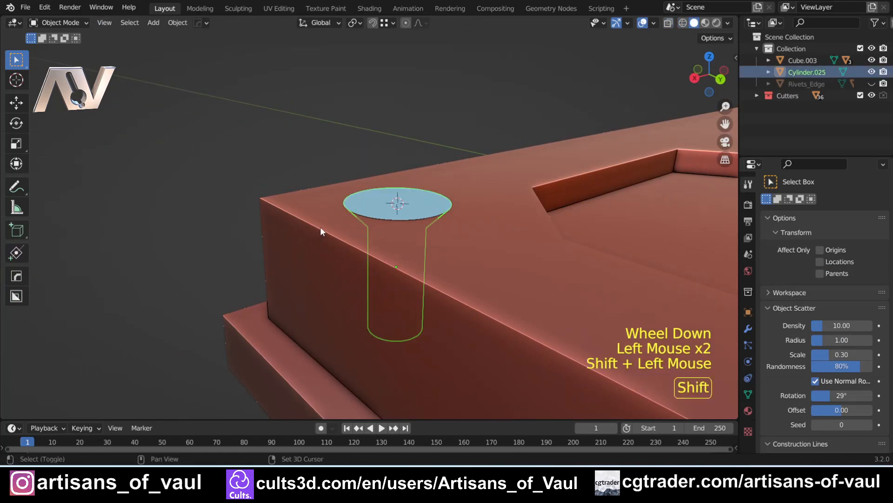
# Open the list of modifiers that can be added to the plate and find Boolean
pyautogui.click(749, 329)
pyautogui.click(792, 206)
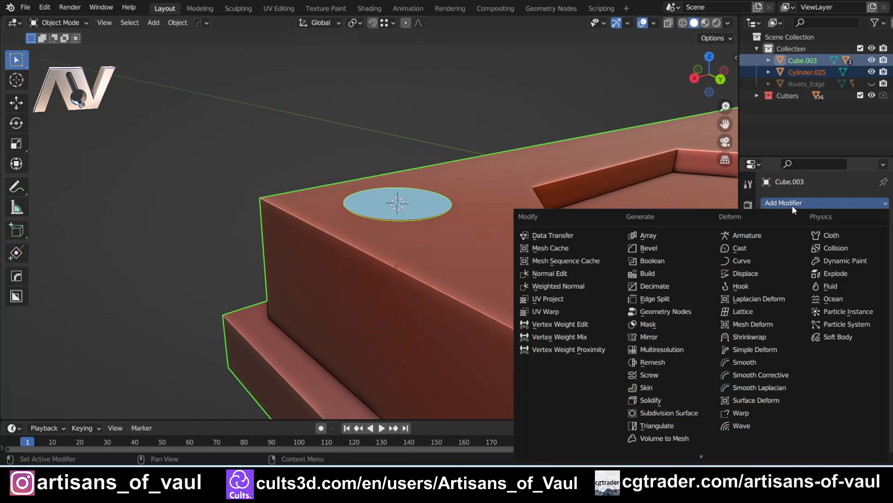
pyautogui.keyDown('shift'); pyautogui.moveTo(210, 113); pyautogui.dragTo(241, 130, button='middle'); pyautogui.keyUp('shift')
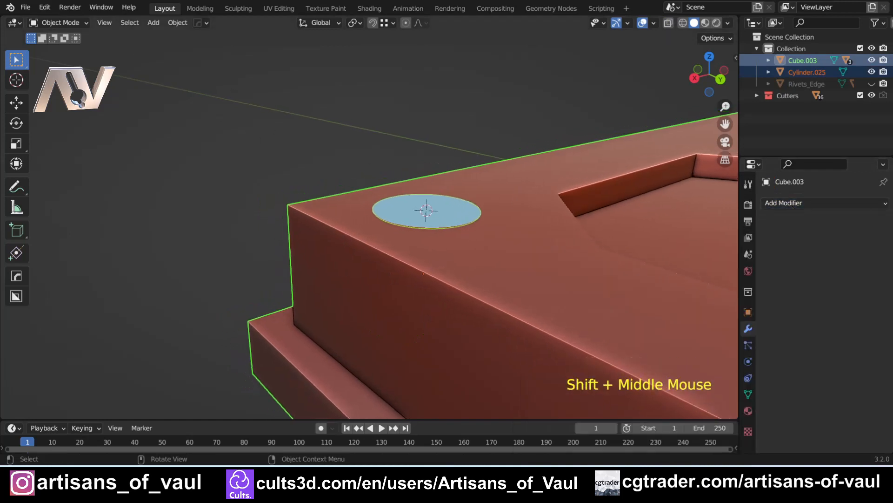
# Search the add-ons in the preferences for "bool" and check whether Object: Bool Tool is enabled
pyautogui.click(45, 7)
pyautogui.click(89, 174)
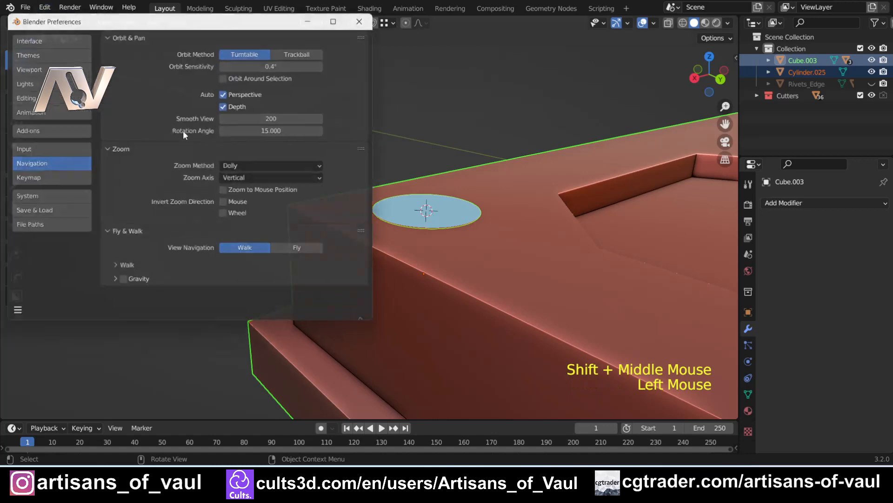
pyautogui.moveTo(208, 22); pyautogui.dragTo(331, 99)
pyautogui.click(159, 208)
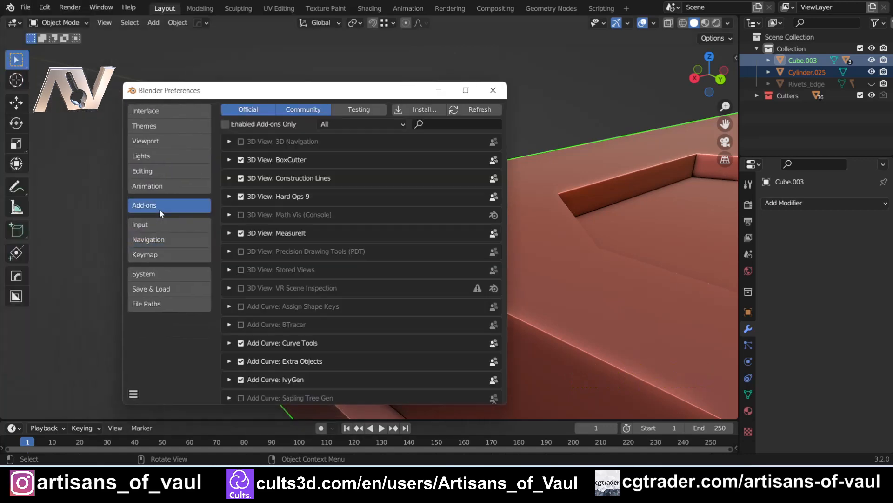
pyautogui.write('bool')
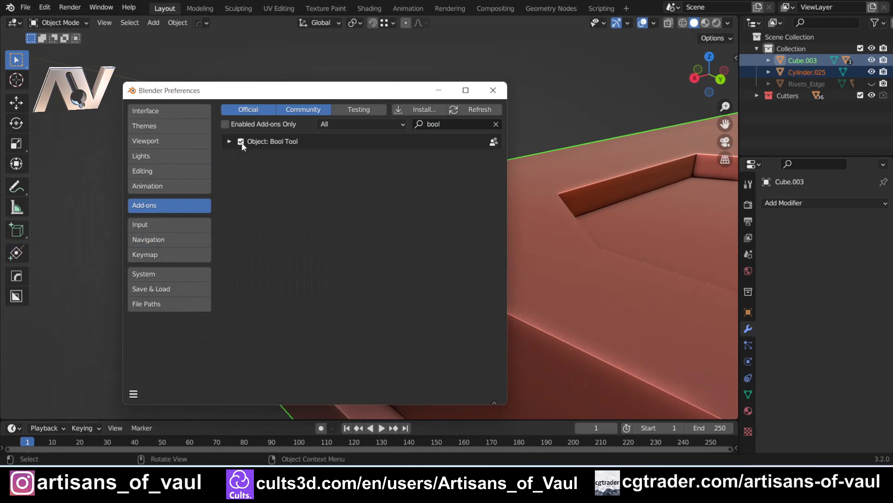
pyautogui.click(133, 394)
pyautogui.click(494, 90)
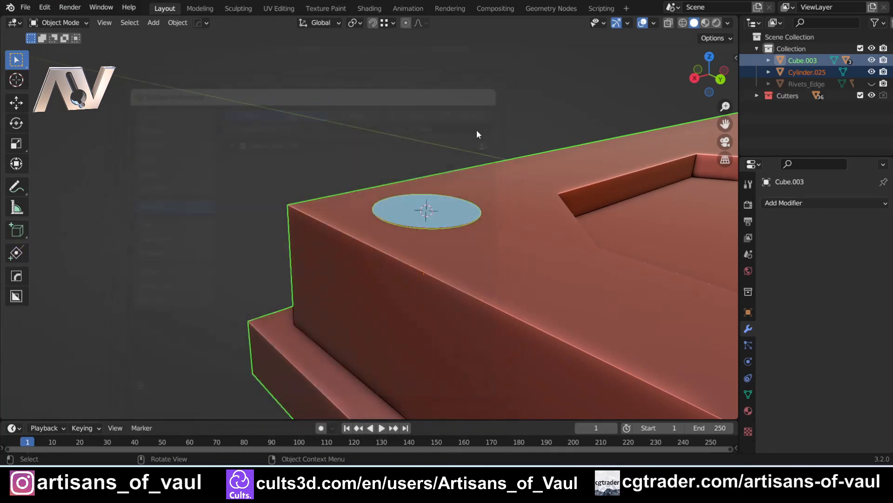
# Cut the flared cylinder out of the plate with a Boolean difference and hide the cutter
pyautogui.click(423, 216)
pyautogui.click(423, 216)
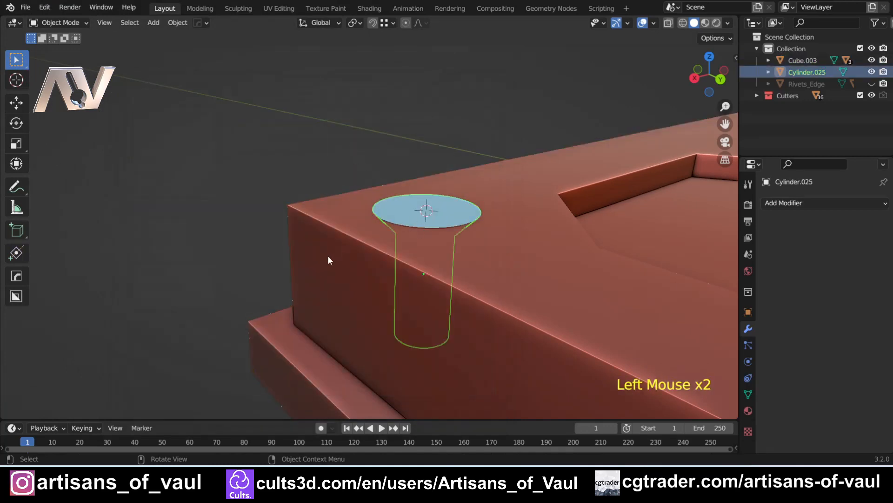
pyautogui.keyDown('shift'); pyautogui.click(334, 213); pyautogui.keyUp('shift')
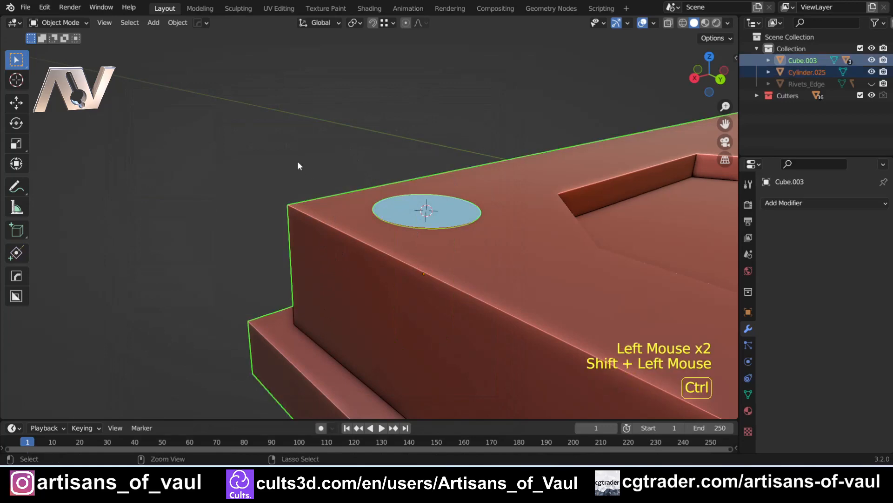
pyautogui.press('ctrl+KP_Subtract')
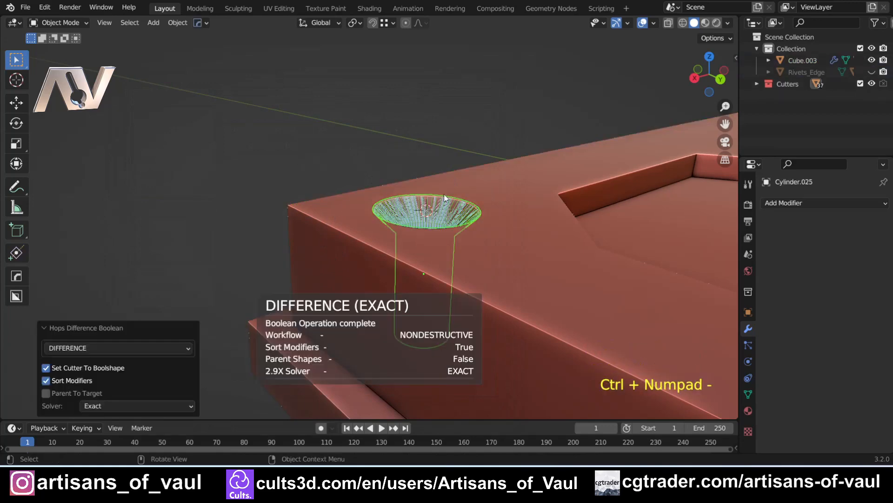
pyautogui.click(393, 193)
pyautogui.click(398, 197)
pyautogui.press('h')
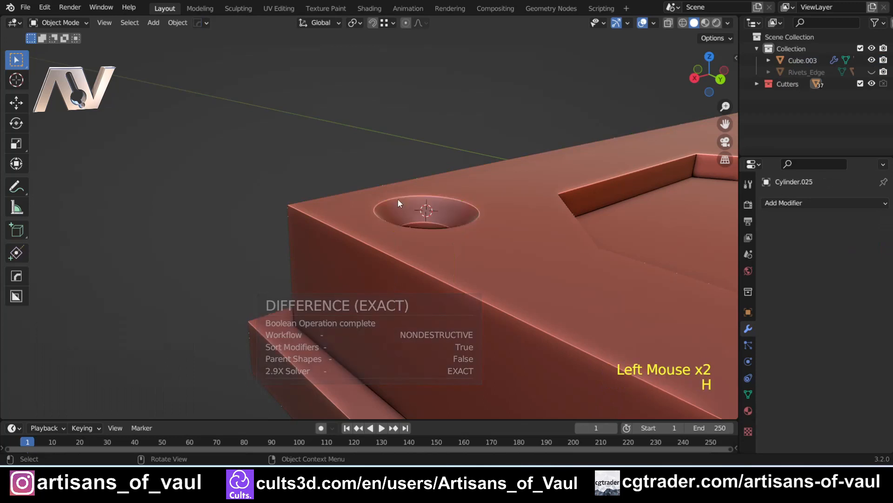
# Select the plate as the target for a second screw hole at the other corner of the same edge
pyautogui.moveTo(398, 197); pyautogui.dragTo(271, 200, button='middle')
pyautogui.keyDown('shift'); pyautogui.moveTo(348, 136); pyautogui.dragTo(449, 295, button='middle'); pyautogui.keyUp('shift')
pyautogui.scroll(-4, 225, 292)
pyautogui.scroll(-2, 339, 207)
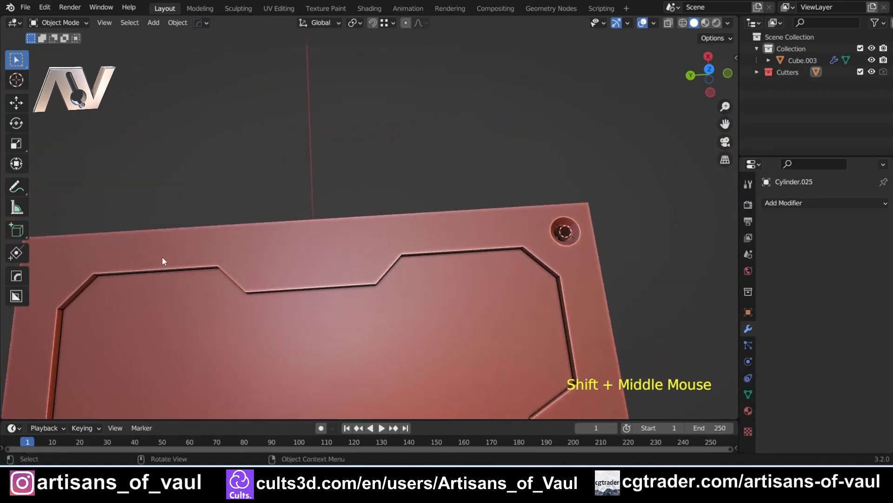
pyautogui.keyDown('shift'); pyautogui.moveTo(163, 259); pyautogui.dragTo(346, 241, button='middle'); pyautogui.keyUp('shift')
pyautogui.scroll(3, 275, 266)
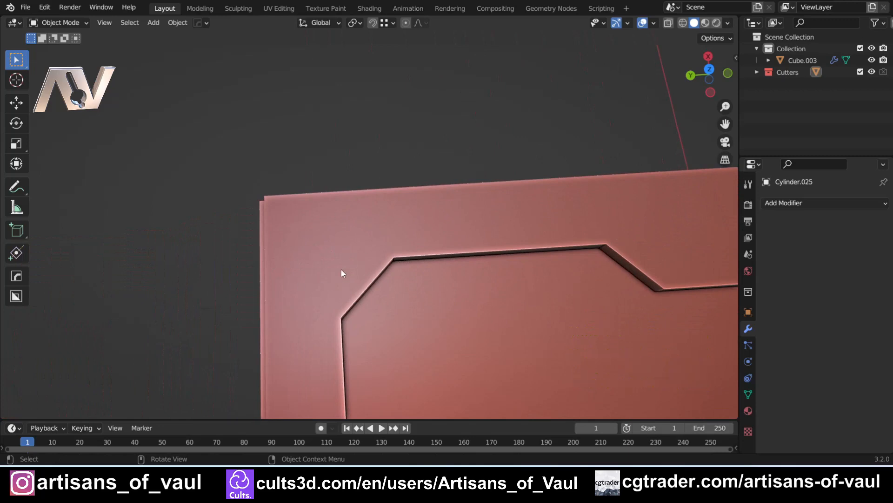
pyautogui.click(336, 249)
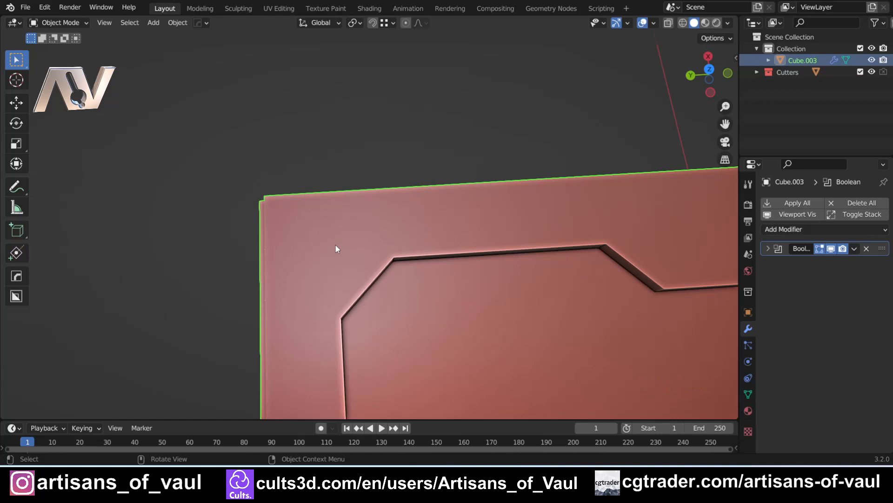
# Activate BoxCutter and set its cutting shape to a circle with 64 vertices
pyautogui.scroll(2, 319, 255)
pyautogui.moveTo(319, 256); pyautogui.dragTo(441, 89, button='middle')
pyautogui.scroll(-1, 357, 213)
pyautogui.scroll(-1, 358, 213)
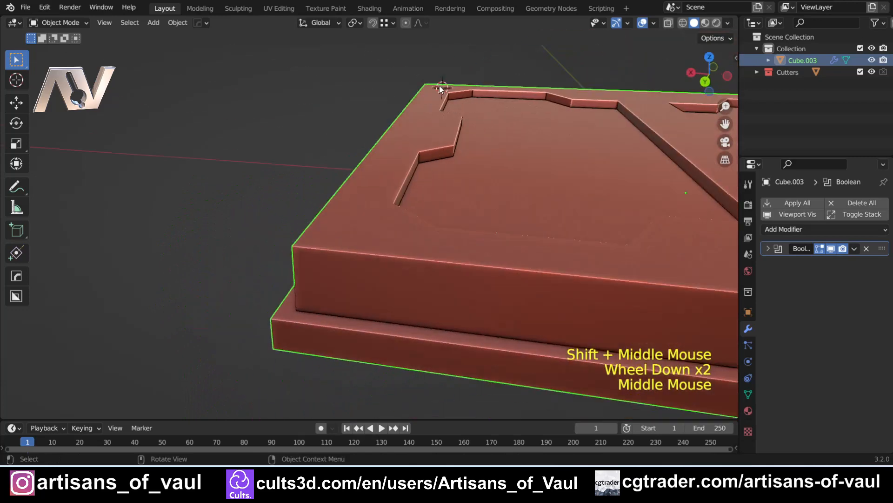
pyautogui.scroll(1, 354, 206)
pyautogui.moveTo(354, 206); pyautogui.dragTo(290, 240, button='middle')
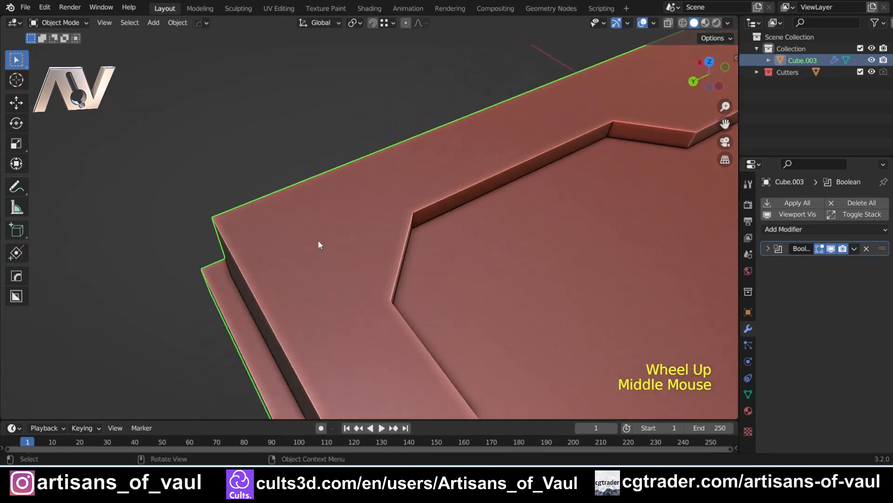
pyautogui.hotkey('alt', 'w')
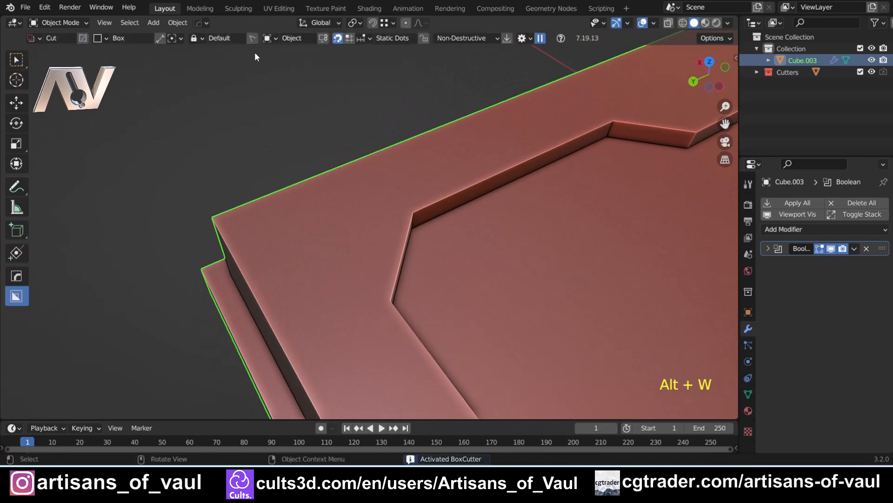
pyautogui.press('d')
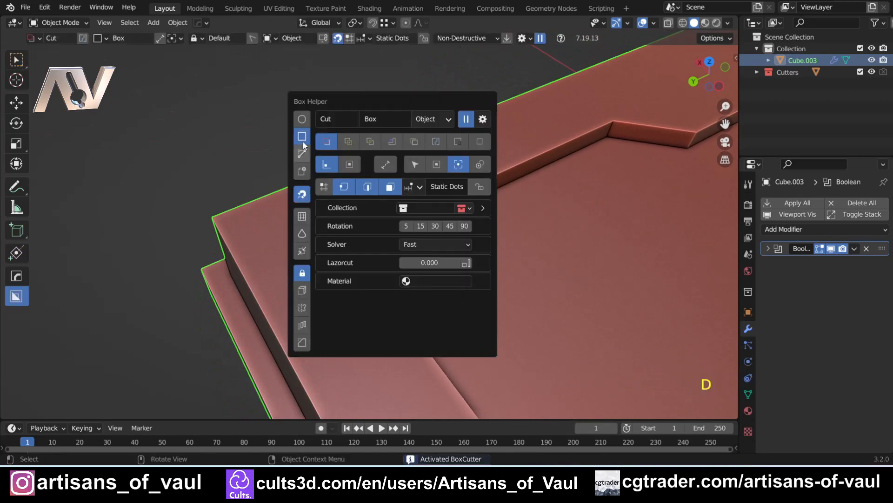
pyautogui.click(303, 120)
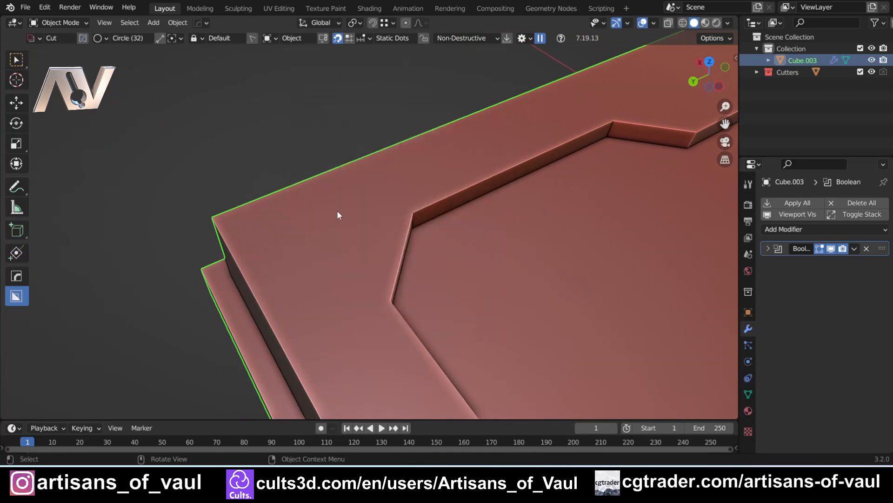
pyautogui.press('d')
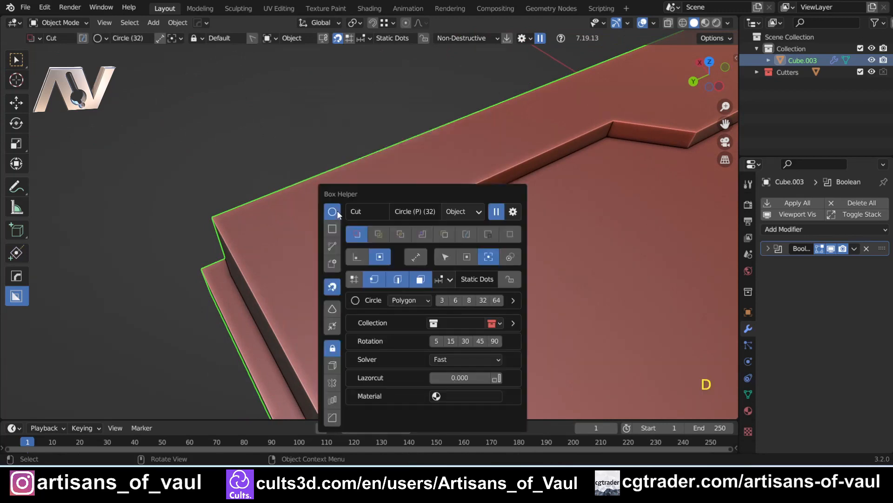
pyautogui.click(497, 300)
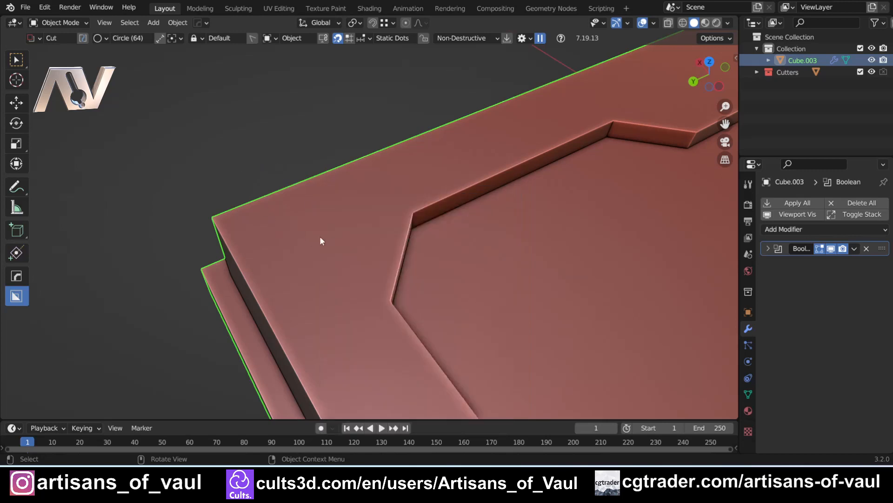
# Draw a circular cutter from the snap dot nearest the plate's uncut corner, extrude it down into the plate and lock its shape
pyautogui.press('ctrl')
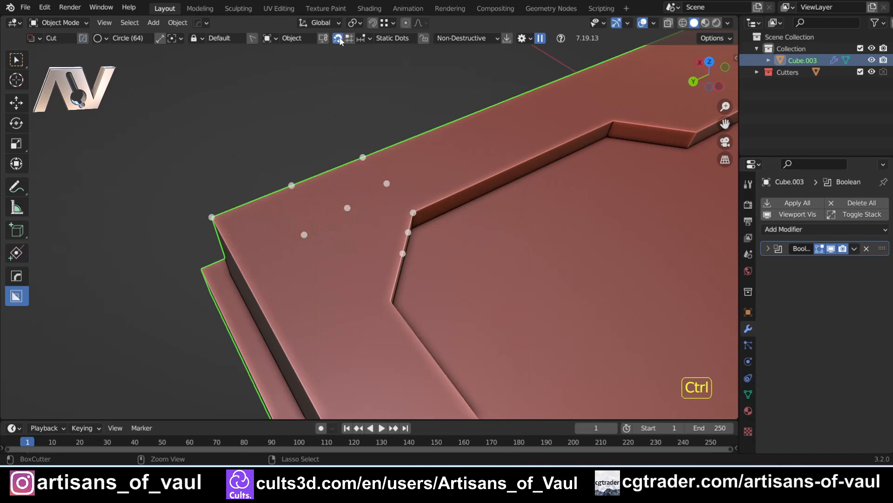
pyautogui.moveTo(304, 234)
pyautogui.keyDown('ctrl'); pyautogui.mouseDown()
pyautogui.moveTo(344, 251)
pyautogui.moveTo(329, 249)
pyautogui.mouseUp(); pyautogui.keyUp('ctrl')
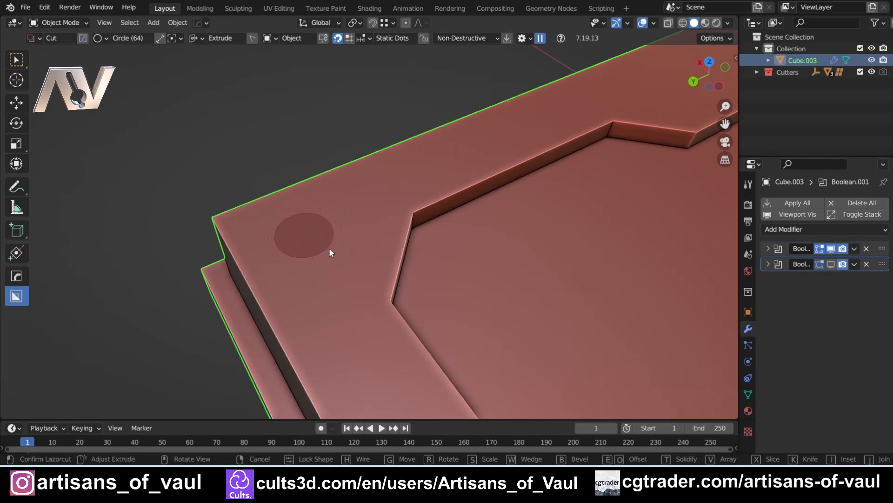
pyautogui.moveTo(320, 319); pyautogui.dragTo(341, 288, button='middle')
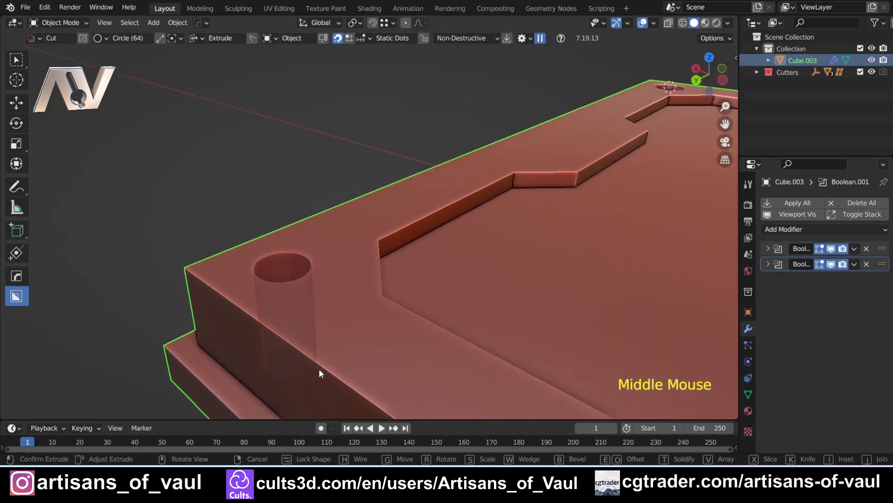
pyautogui.press('Tab')
pyautogui.scroll(2, 393, 272)
pyautogui.keyDown('shift'); pyautogui.moveTo(316, 355); pyautogui.dragTo(459, 242, button='middle'); pyautogui.keyUp('shift')
pyautogui.scroll(2, 427, 204)
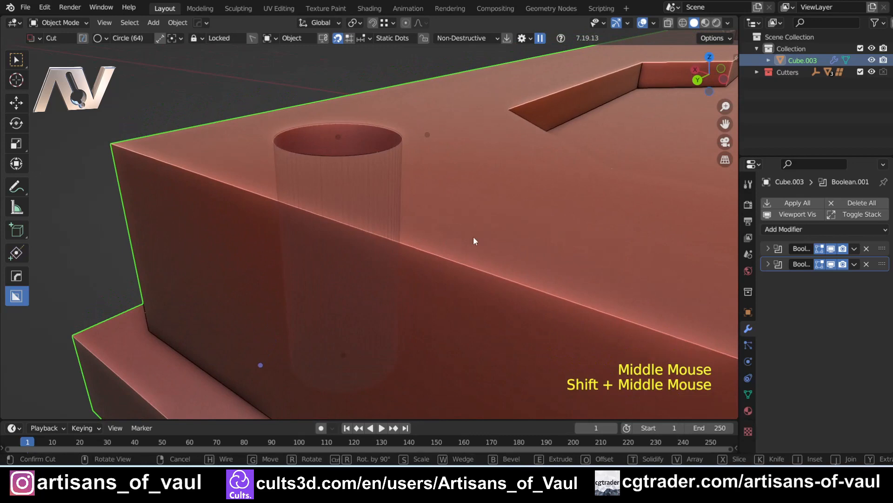
# Bevel the circular cutter, flip it so the upper rim flares outward as a countersink, and confirm the cut
pyautogui.press('b')
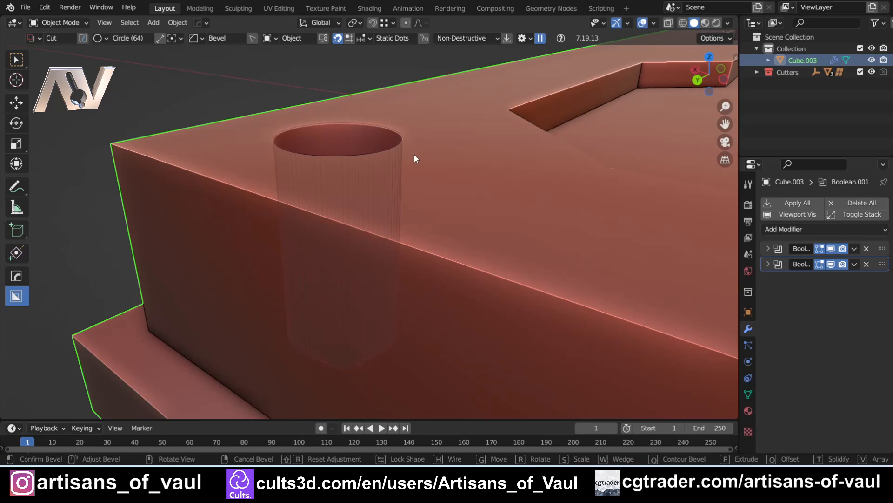
pyautogui.press('shift')
pyautogui.hotkey('shift', 'f')
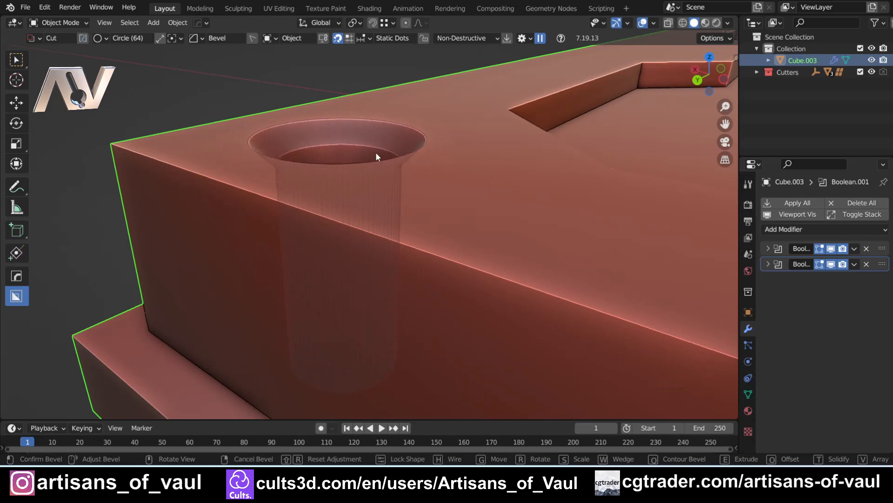
pyautogui.click(442, 168)
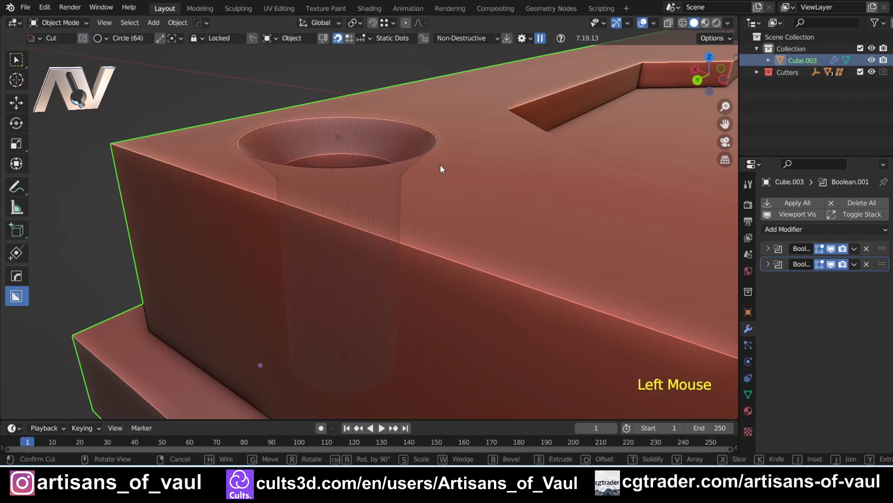
pyautogui.press('Return')
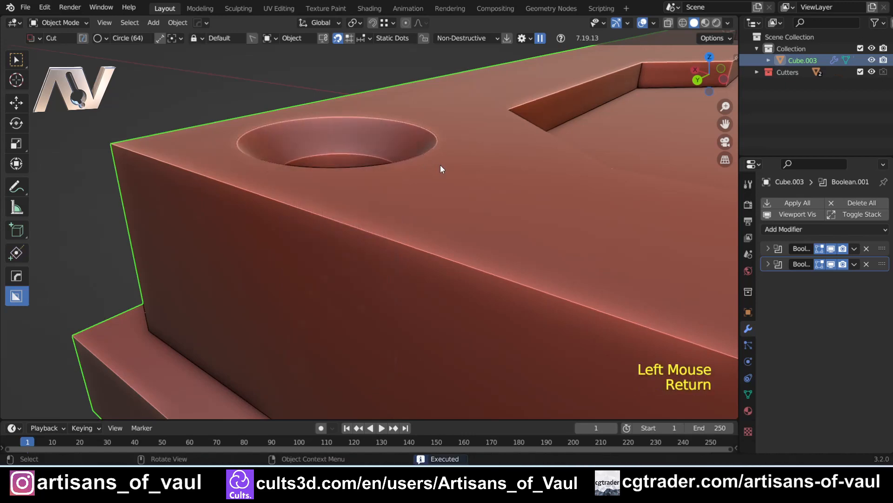
# Switch from BoxCutter back to the Select Box tool with the plate selected
pyautogui.scroll(-2, 441, 166)
pyautogui.moveTo(440, 166); pyautogui.dragTo(368, 211, button='middle')
pyautogui.scroll(-2, 368, 210)
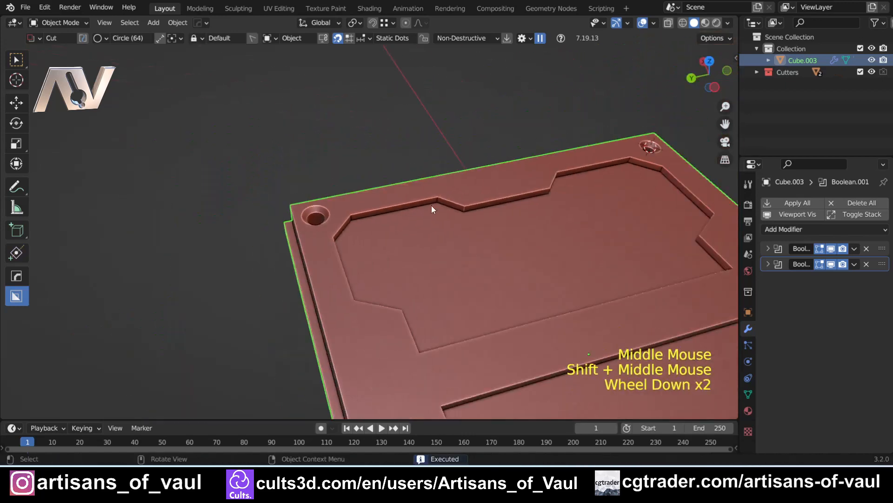
pyautogui.scroll(2, 491, 215)
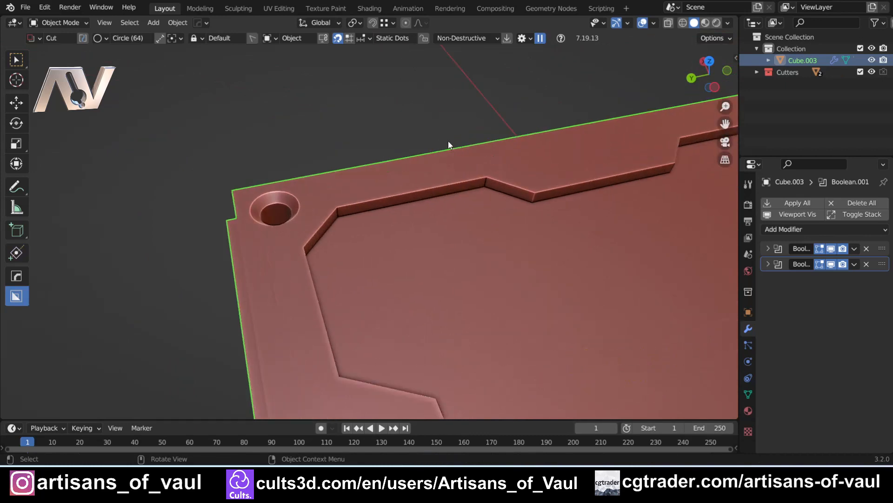
pyautogui.press('w')
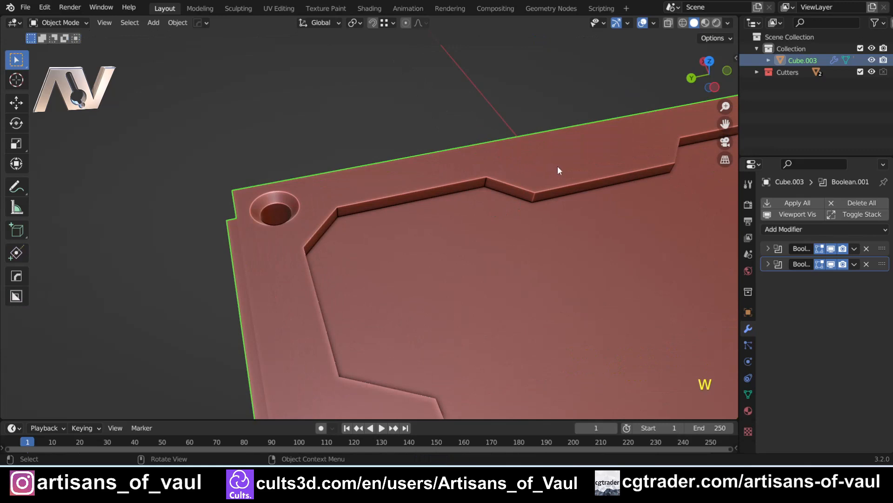
pyautogui.keyDown('shift'); pyautogui.moveTo(557, 166); pyautogui.dragTo(423, 182, button='middle'); pyautogui.keyUp('shift')
pyautogui.click(423, 182)
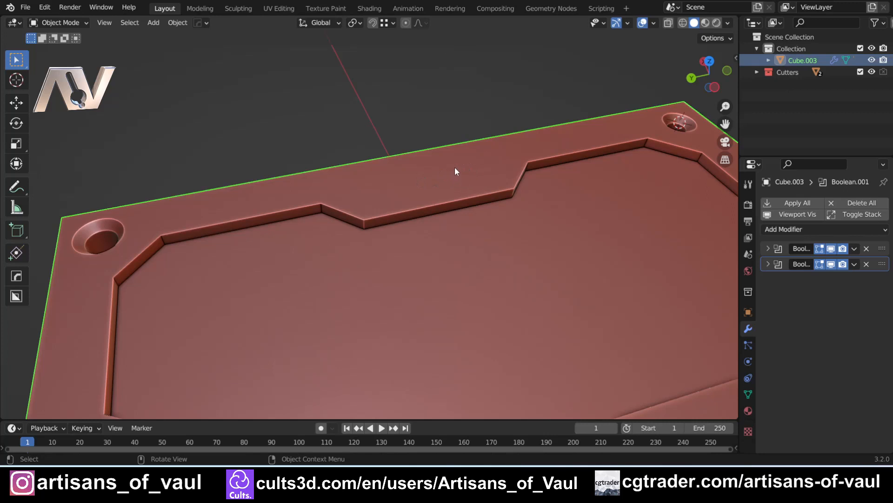
# Enter edge editing on the plate and add a centred loop cut along the border strip between its outer edge and inner edge line
pyautogui.keyDown('shift'); pyautogui.moveTo(456, 172); pyautogui.dragTo(381, 236, button='middle'); pyautogui.keyUp('shift')
pyautogui.scroll(3, 386, 204)
pyautogui.scroll(1, 371, 195)
pyautogui.press('Tab')
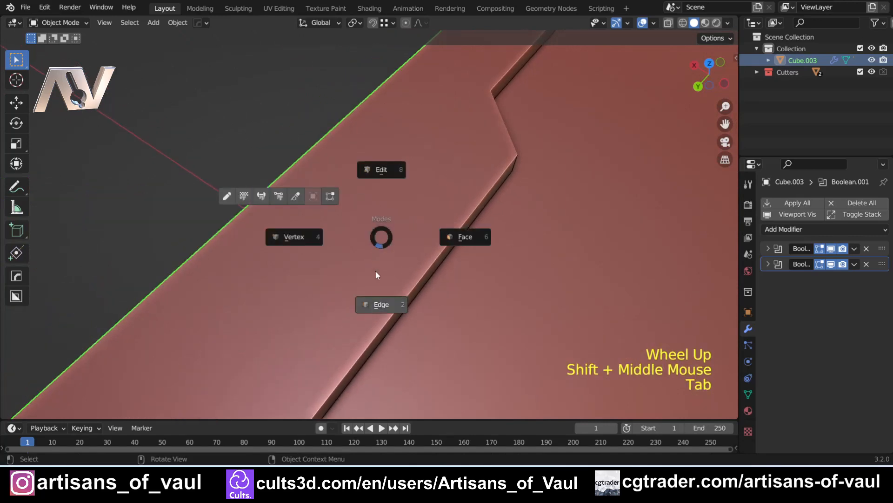
pyautogui.click(379, 302)
pyautogui.scroll(1, 368, 255)
pyautogui.moveTo(368, 256); pyautogui.dragTo(372, 243, button='middle')
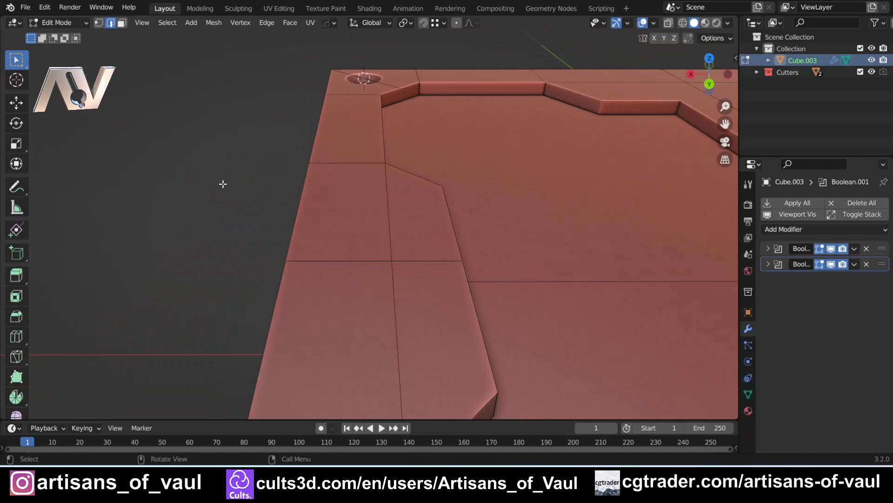
pyautogui.moveTo(328, 200); pyautogui.dragTo(320, 319, button='middle')
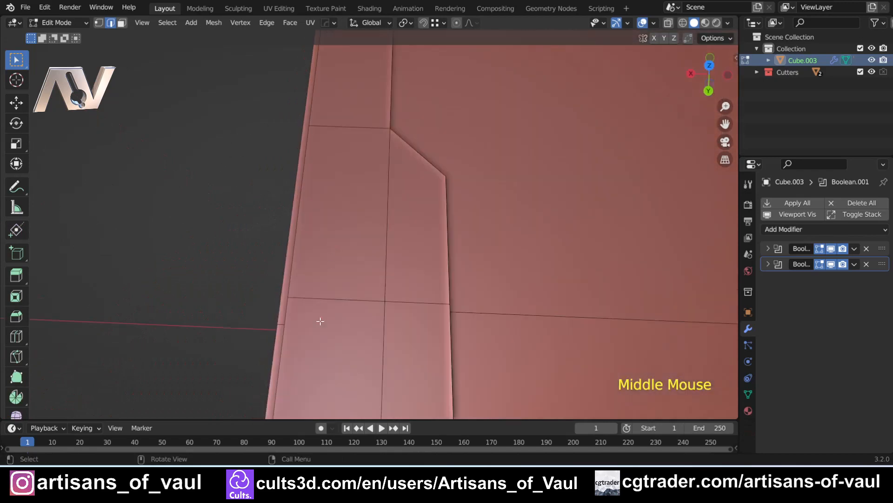
pyautogui.hotkey('ctrl', 'r')
pyautogui.click(340, 296)
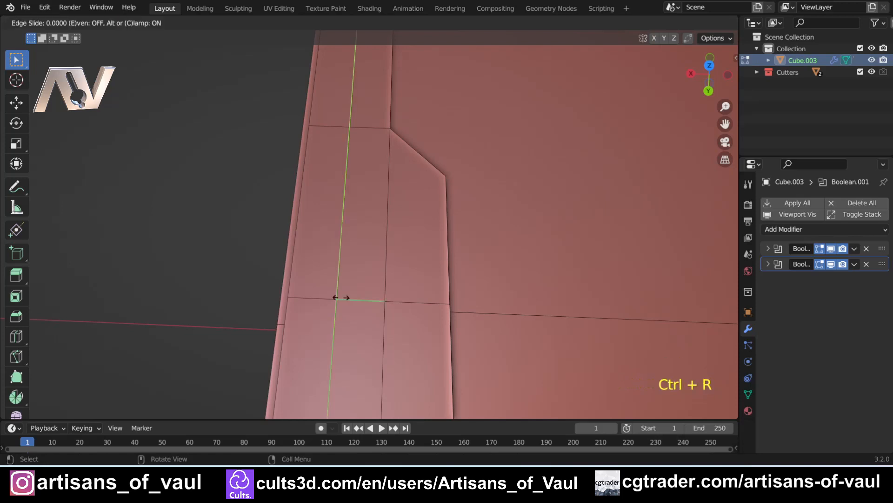
pyautogui.press('Escape')
# Examine the edges meeting at the new loop's crossing and at the neighbouring crossing by selecting them one by one
pyautogui.scroll(2, 359, 295)
pyautogui.keyDown('shift'); pyautogui.moveTo(359, 296); pyautogui.dragTo(356, 223, button='middle'); pyautogui.keyUp('shift')
pyautogui.keyDown('shift'); pyautogui.click(369, 267); pyautogui.keyUp('shift')
pyautogui.keyDown('shift'); pyautogui.click(369, 267); pyautogui.keyUp('shift')
pyautogui.keyDown('shift'); pyautogui.click(349, 250); pyautogui.keyUp('shift')
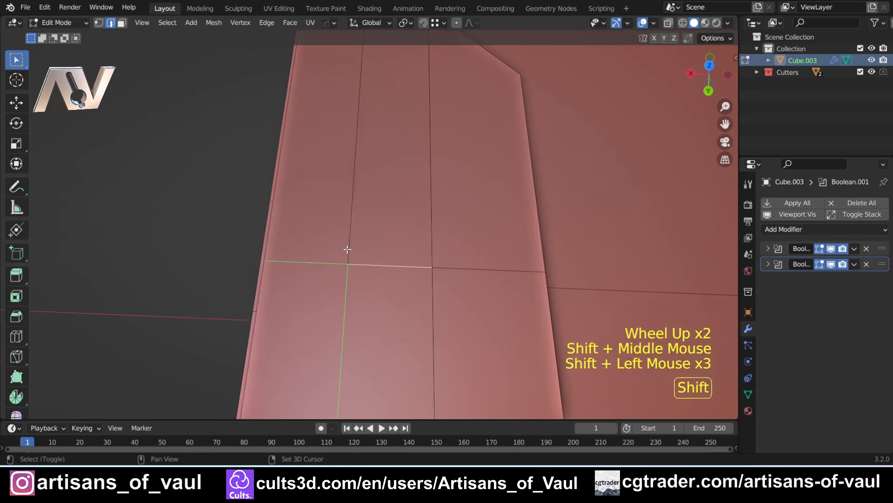
pyautogui.keyDown('shift'); pyautogui.click(350, 250); pyautogui.keyUp('shift')
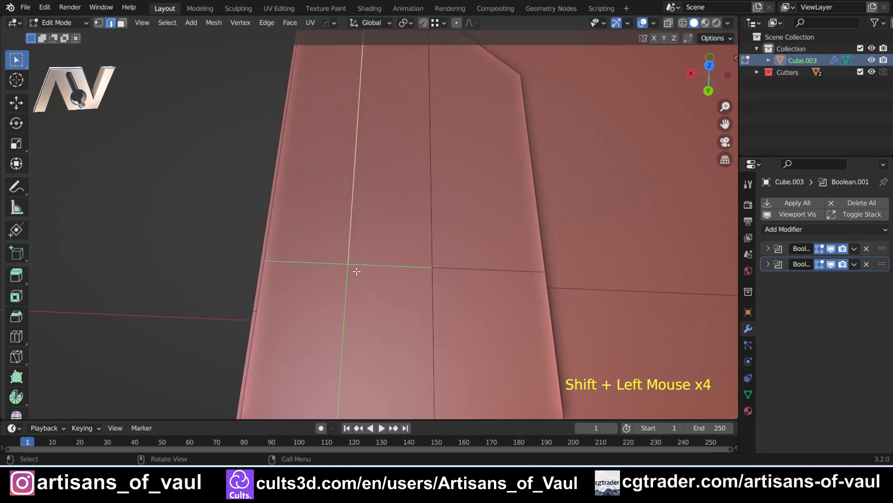
pyautogui.click(438, 268)
pyautogui.click(437, 266)
pyautogui.click(434, 256)
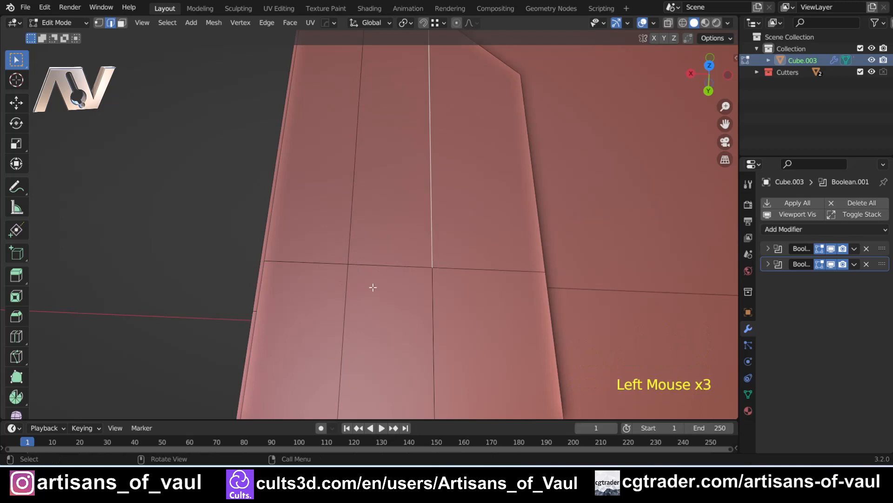
# Switch to vertex selection and select the vertex where the new loop crosses the border strip's cross edge
pyautogui.press('Tab')
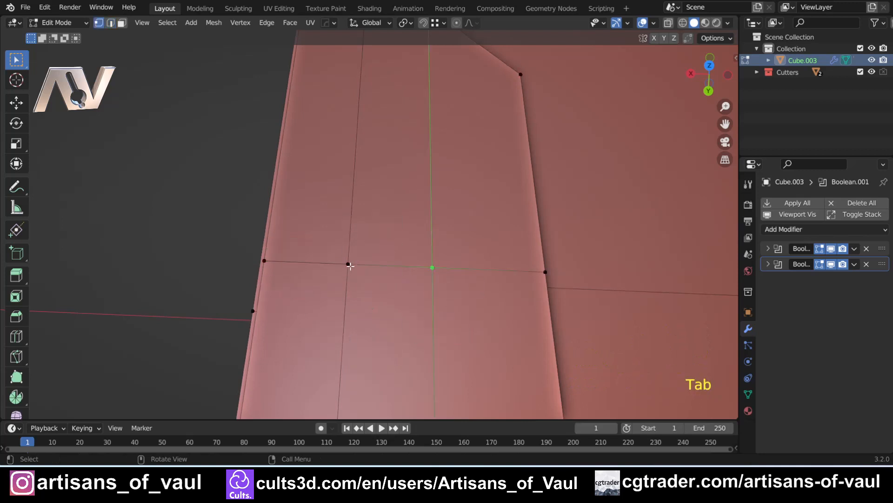
pyautogui.click(346, 264)
pyautogui.scroll(3, 333, 281)
pyautogui.keyDown('shift'); pyautogui.scroll(1, 333, 281); pyautogui.keyUp('shift')
pyautogui.keyDown('shift'); pyautogui.moveTo(333, 282); pyautogui.dragTo(342, 208, button='middle'); pyautogui.keyUp('shift')
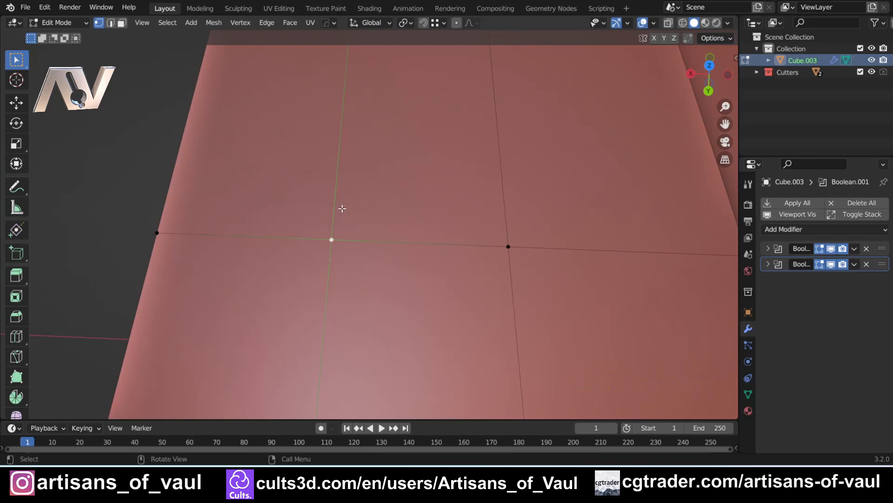
# Try a vertex bevel on the selected vertex with 9 segments and a width of about 0.48
pyautogui.hotkey('shift', 'ctrl', 'b')
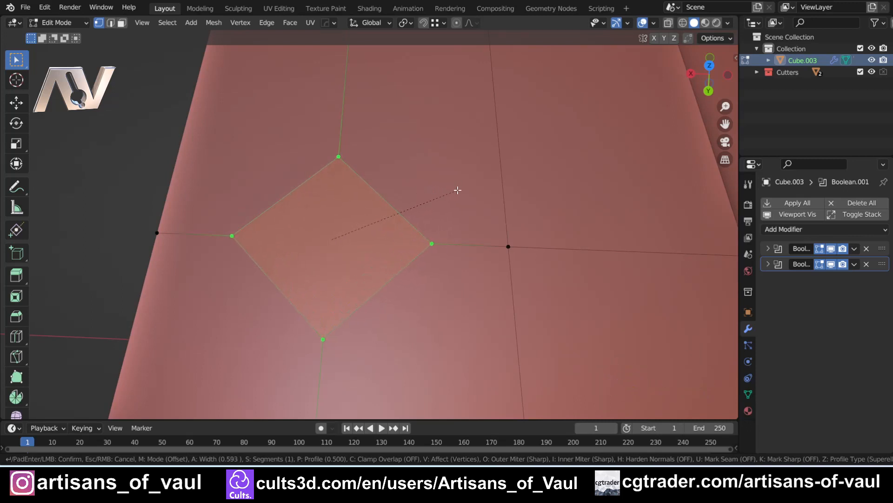
pyautogui.scroll(-5, 457, 190)
pyautogui.scroll(3, 458, 190)
pyautogui.scroll(1, 458, 190)
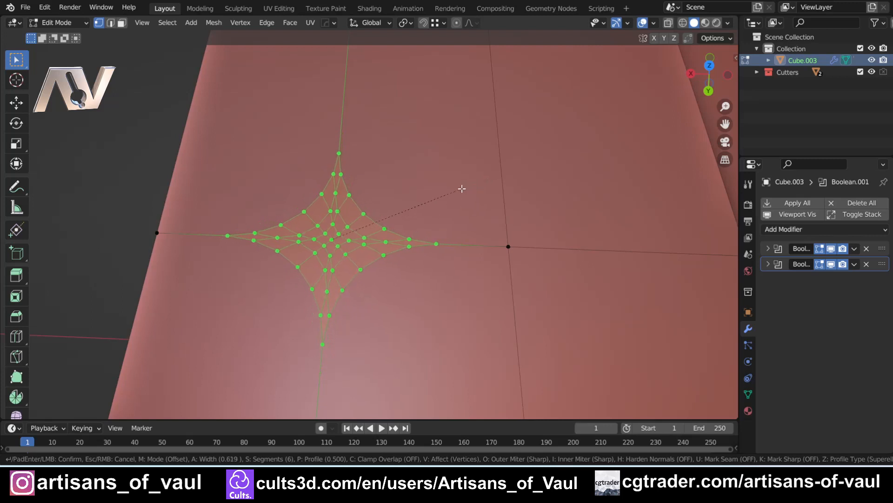
pyautogui.middleClick(493, 191)
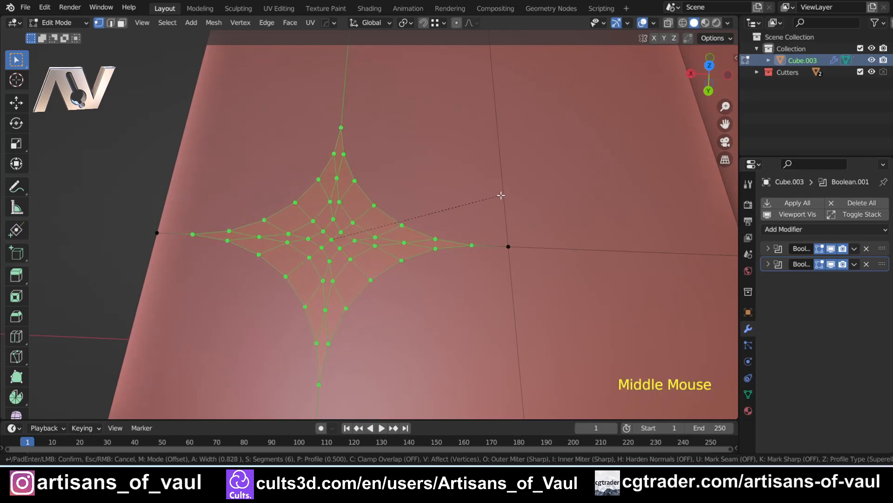
pyautogui.scroll(-4, 474, 269)
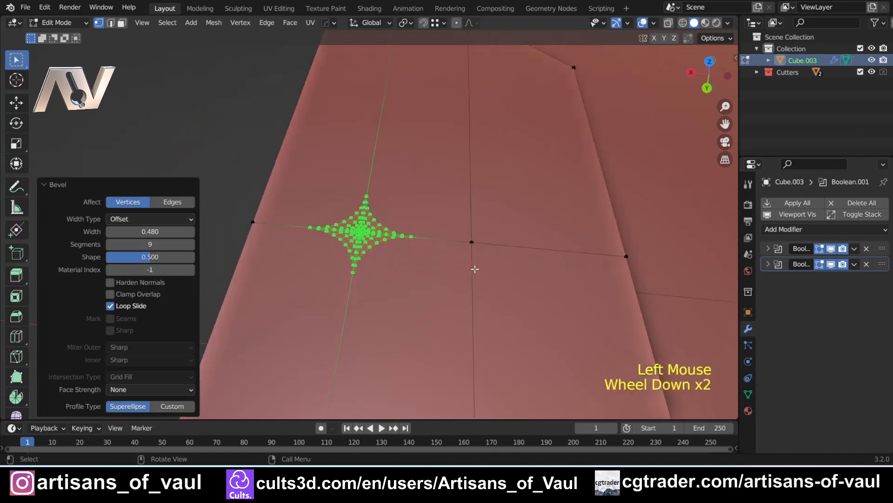
# Compare the edge layout around the countersunk corner hole with that around the bevelled vertex on the border strip
pyautogui.keyDown('shift'); pyautogui.moveTo(421, 208); pyautogui.dragTo(421, 122, button='middle'); pyautogui.keyUp('shift')
pyautogui.scroll(-1, 431, 152)
pyautogui.keyDown('shift'); pyautogui.moveTo(437, 284); pyautogui.dragTo(433, 263, button='middle'); pyautogui.keyUp('shift')
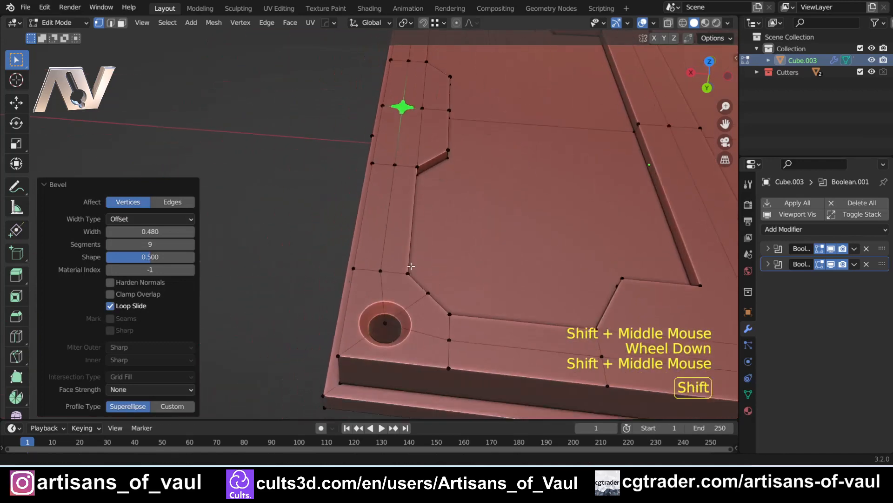
pyautogui.scroll(2, 432, 263)
pyautogui.moveTo(391, 284); pyautogui.dragTo(389, 300, button='middle')
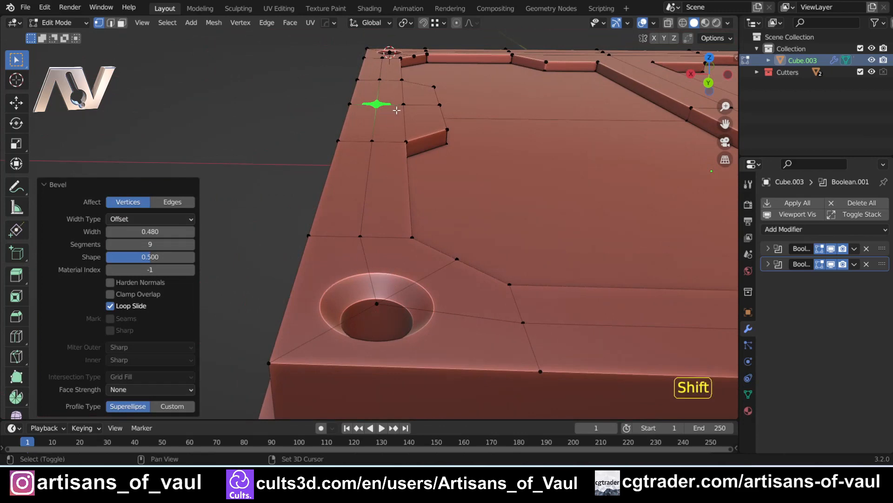
pyautogui.moveTo(396, 340)
pyautogui.keyDown('shift'); pyautogui.mouseDown(button='middle')
pyautogui.moveTo(395, 409)
pyautogui.moveTo(388, 161)
pyautogui.moveTo(339, 224)
pyautogui.moveTo(353, 251)
pyautogui.moveTo(348, 264)
pyautogui.moveTo(373, 226)
pyautogui.mouseUp(button='middle'); pyautogui.keyUp('shift')
pyautogui.scroll(2, 395, 409)
pyautogui.scroll(1, 388, 161)
pyautogui.scroll(1, 388, 161)
pyautogui.scroll(1, 348, 263)
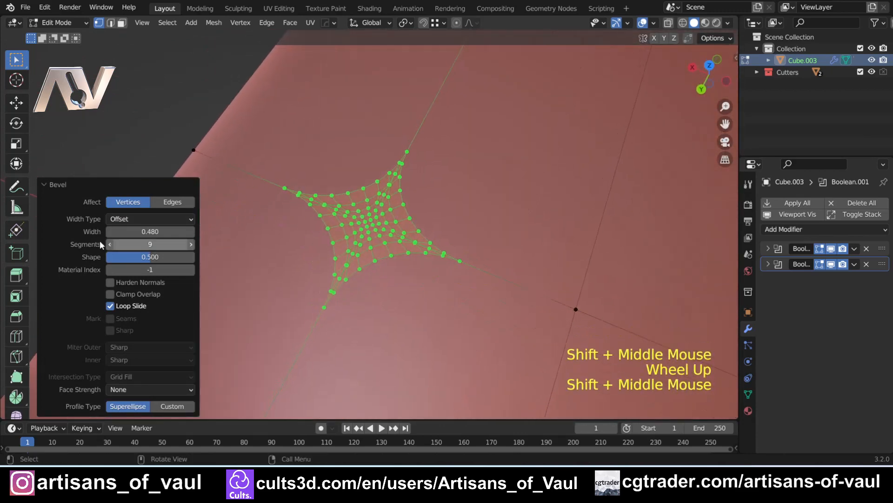
# Mark the four tips of the bevelled star shape with short annotation strokes
pyautogui.click(16, 186)
pyautogui.moveTo(416, 154); pyautogui.dragTo(406, 150)
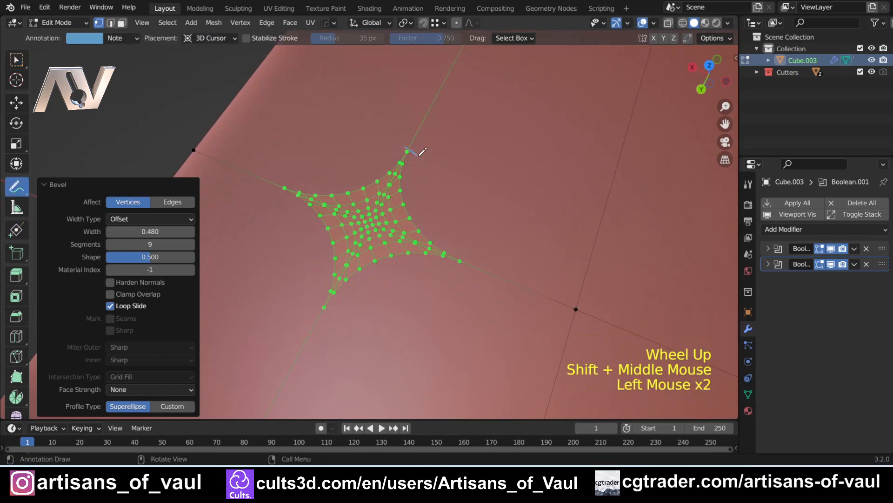
pyautogui.moveTo(321, 304); pyautogui.dragTo(327, 308)
pyautogui.moveTo(288, 181); pyautogui.dragTo(284, 196)
pyautogui.moveTo(460, 255); pyautogui.dragTo(458, 265)
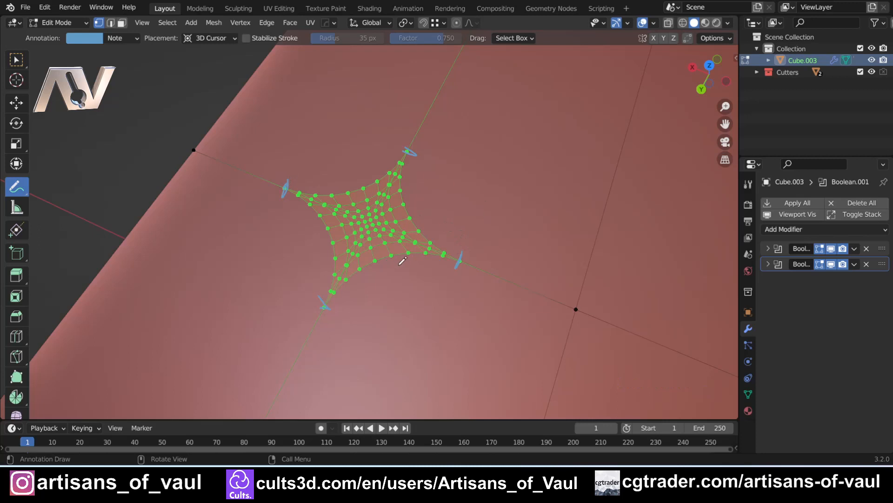
# Undo the annotation strokes and the vertex bevel, and return to the Select Box tool
pyautogui.moveTo(403, 260); pyautogui.dragTo(413, 216, button='middle')
pyautogui.hotkey('ctrl', 'z')
pyautogui.hotkey('ctrl', 'z')
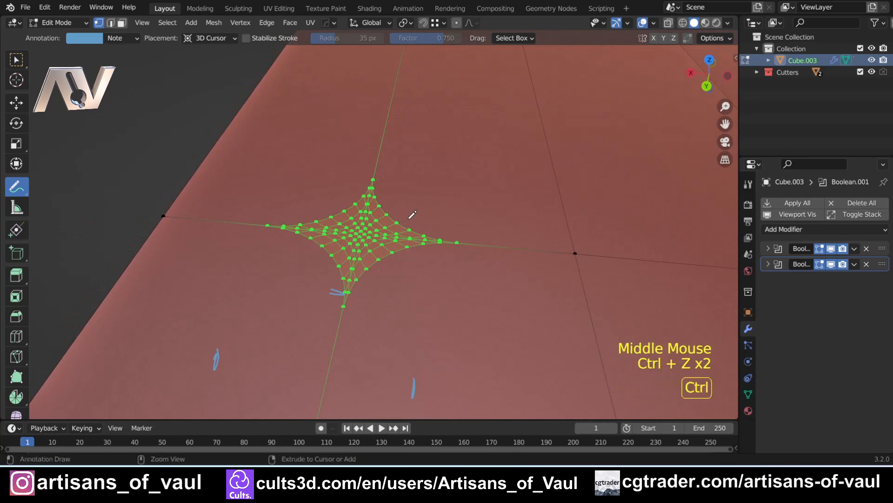
pyautogui.hotkey('ctrl', 'z')
pyautogui.hotkey('ctrl', 'z')
pyautogui.hotkey('ctrl', 'z')
pyautogui.click(17, 60)
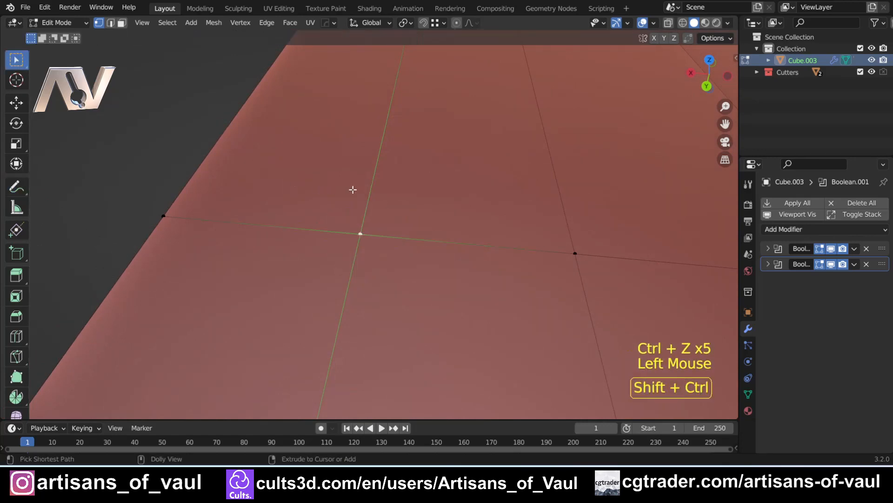
# Bevel the selected vertex with 13 segments, a width of about 0.81 and a profile of about 0.109 to form a rounded outline
pyautogui.hotkey('shift', 'ctrl', 'b')
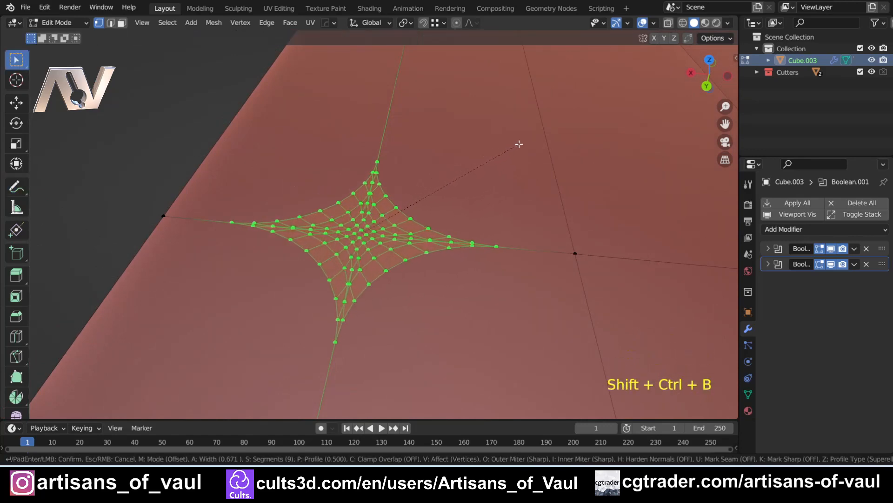
pyautogui.scroll(4, 525, 141)
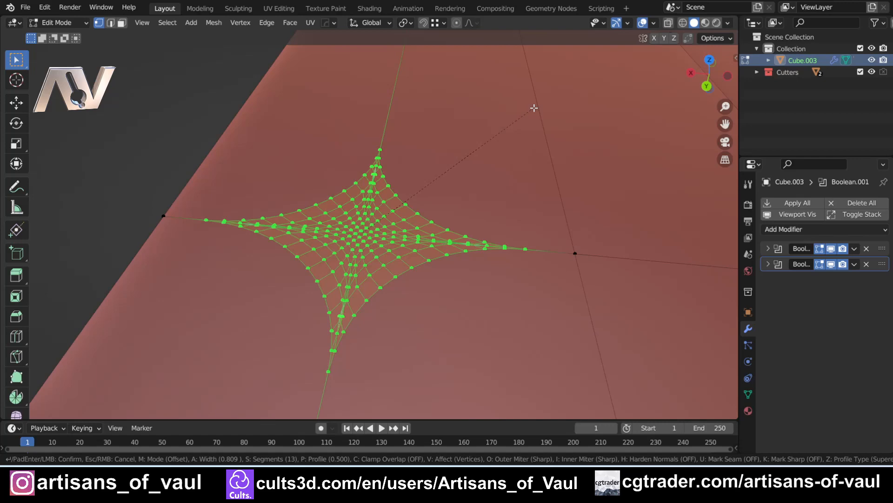
pyautogui.press('p')
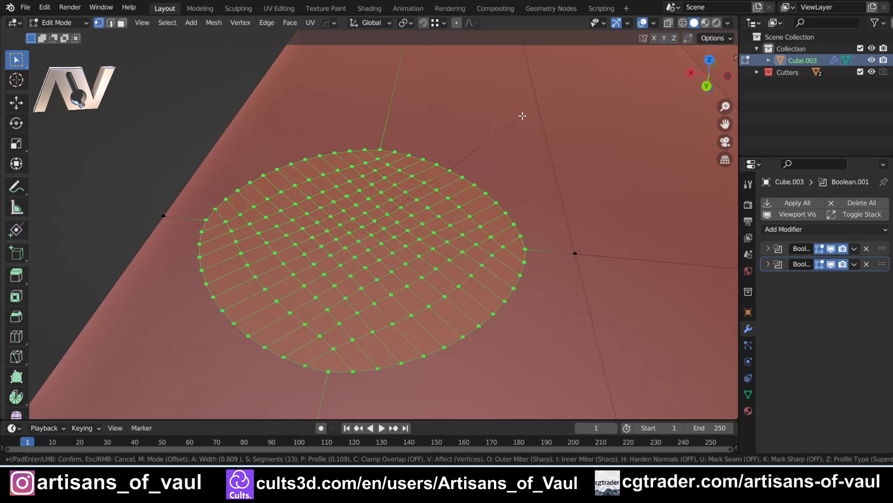
pyautogui.click(523, 115)
pyautogui.moveTo(298, 130); pyautogui.dragTo(218, 199, button='middle')
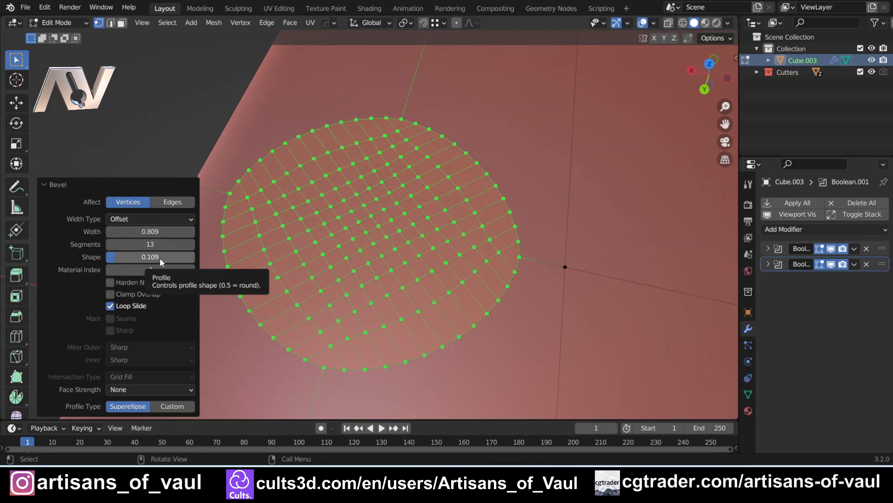
# Set the vertex bevel's profile shape to 0.5
pyautogui.click(160, 258)
pyautogui.write('0.5')
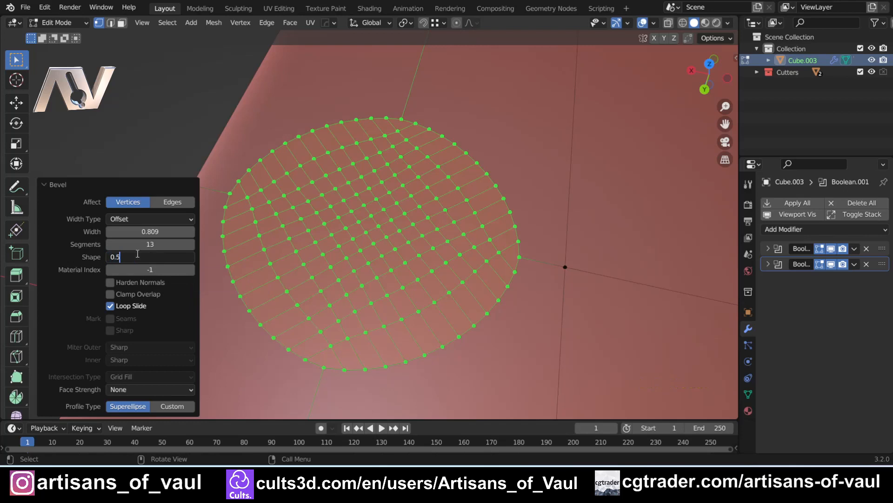
pyautogui.press('Return')
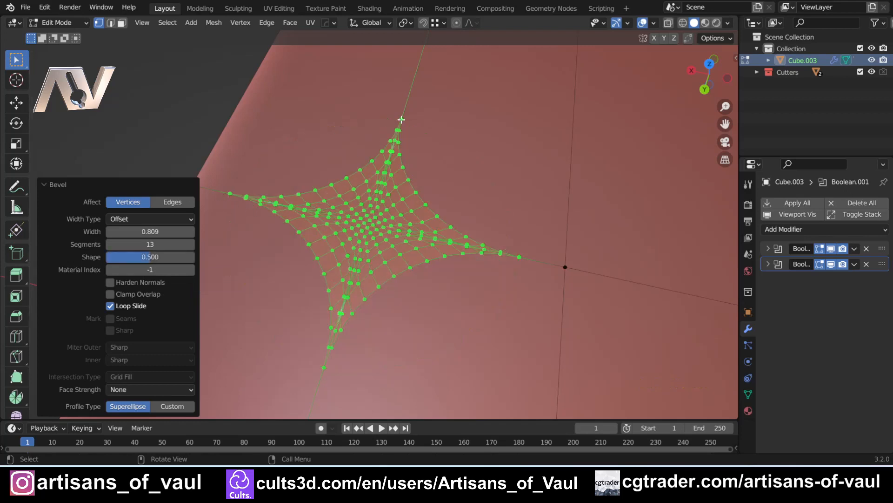
# Set the vertex bevel's profile shape to 0.085 and check the circle's roundness from several angles
pyautogui.click(124, 256)
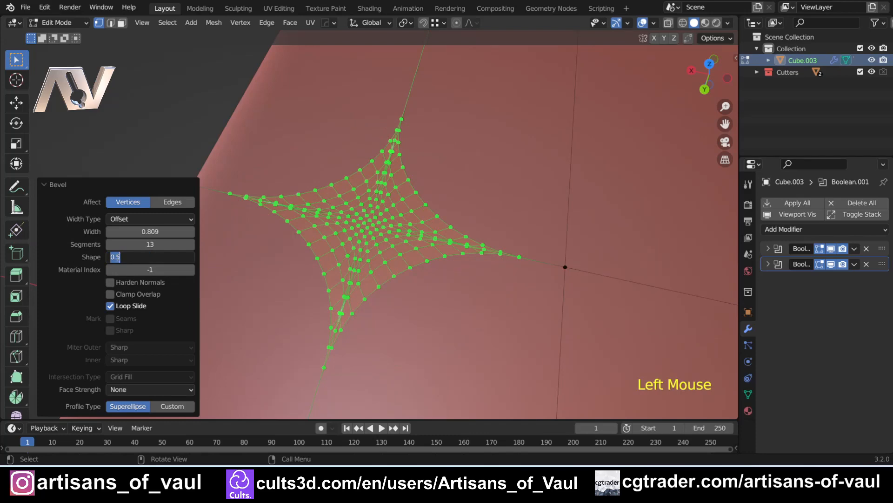
pyautogui.doubleClick(132, 255)
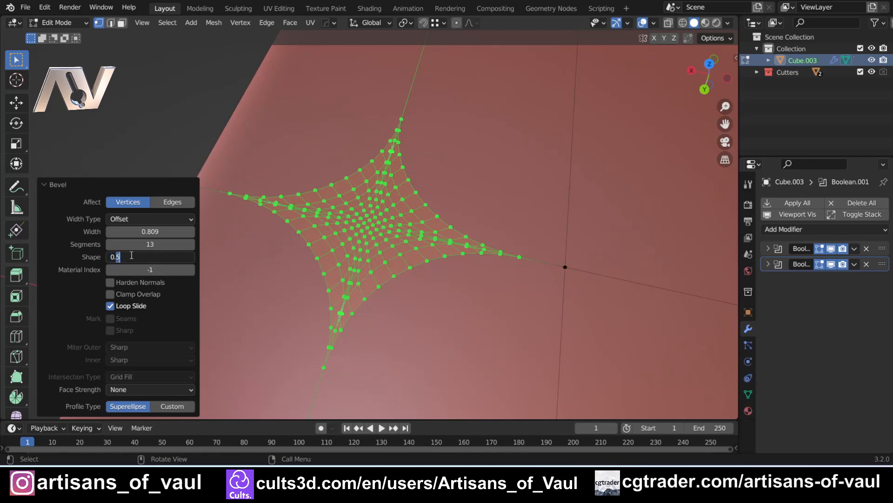
pyautogui.write('085')
pyautogui.press('Return')
pyautogui.moveTo(535, 261); pyautogui.dragTo(474, 339, button='middle')
pyautogui.scroll(-2, 307, 166)
pyautogui.moveTo(296, 200); pyautogui.dragTo(297, 195, button='middle')
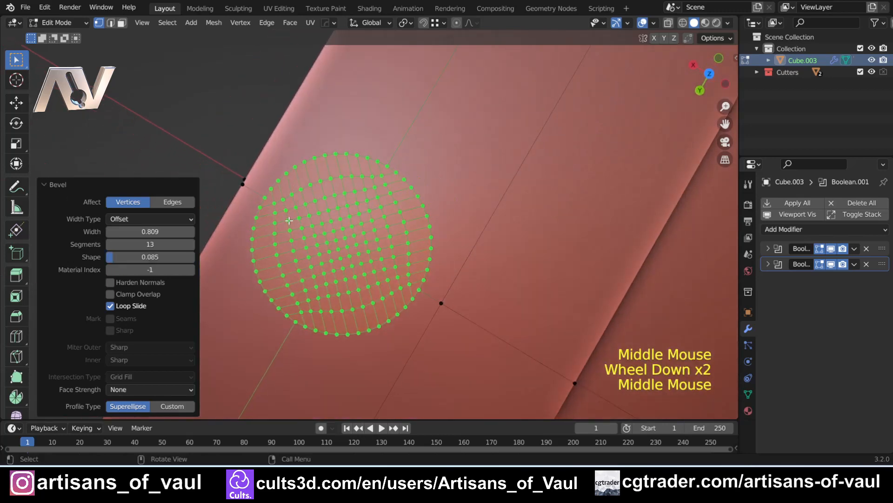
pyautogui.moveTo(339, 170); pyautogui.dragTo(379, 134, button='middle')
pyautogui.scroll(2, 380, 133)
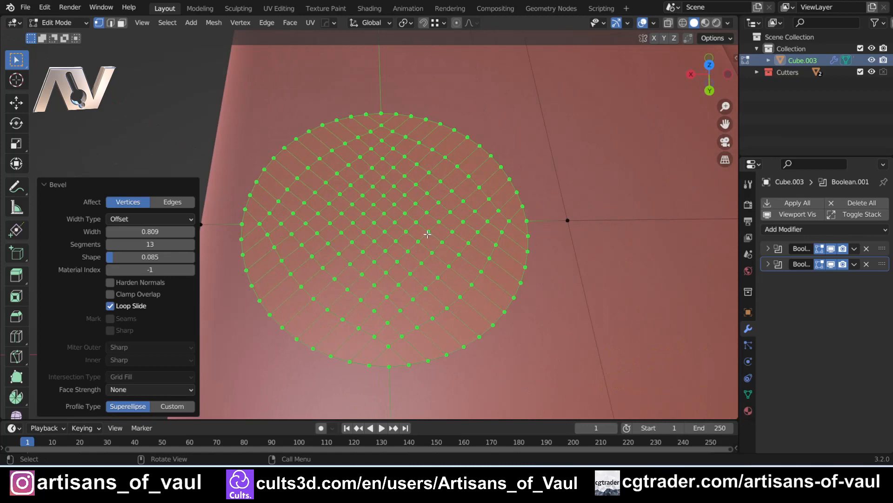
# Switch to face selection and merge the grid of faces inside the circle into one single face
pyautogui.press('Tab')
pyautogui.click(535, 212)
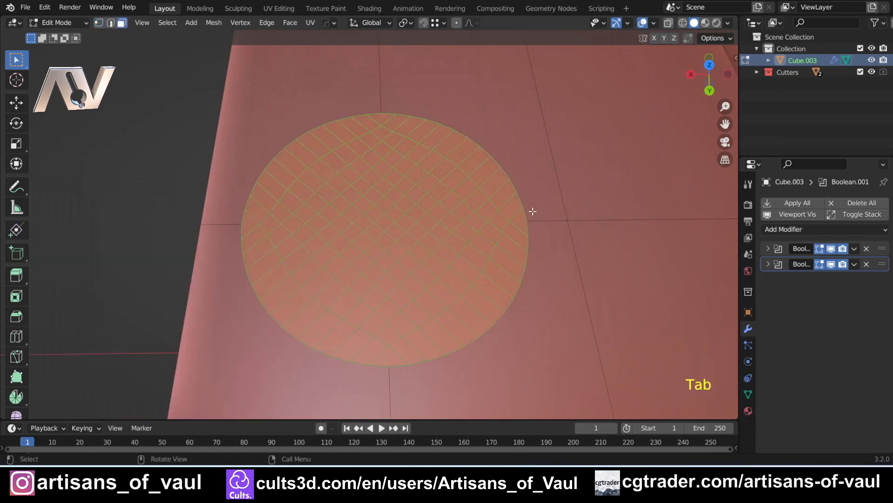
pyautogui.press('f')
pyautogui.moveTo(543, 314); pyautogui.dragTo(543, 290, button='middle')
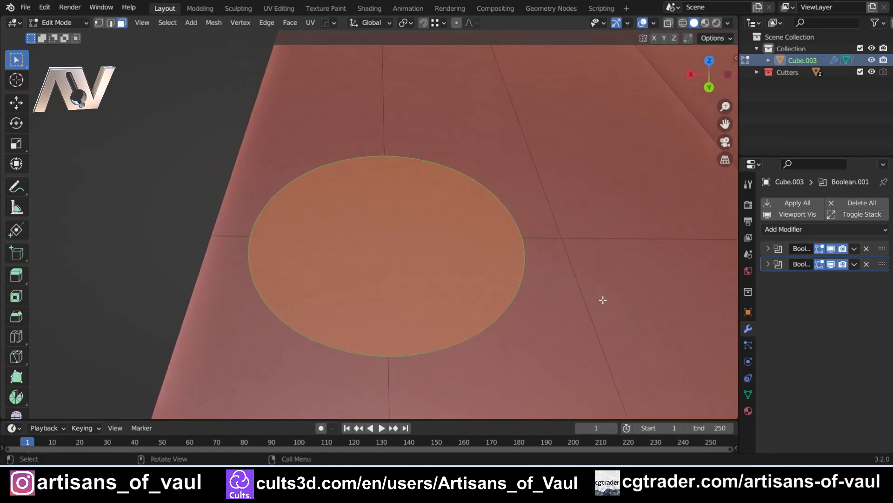
# Inset the circular face by about 0.36 and lower the inner face about 0.3 along Z
pyautogui.press('i')
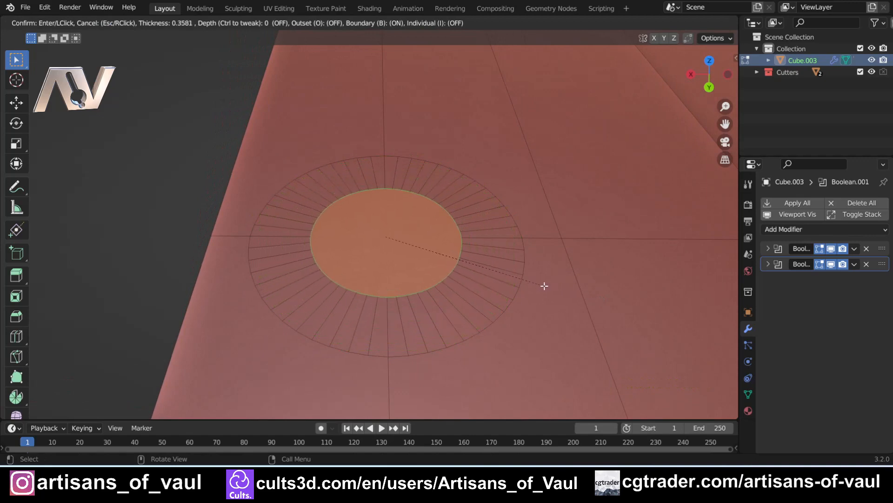
pyautogui.click(545, 286)
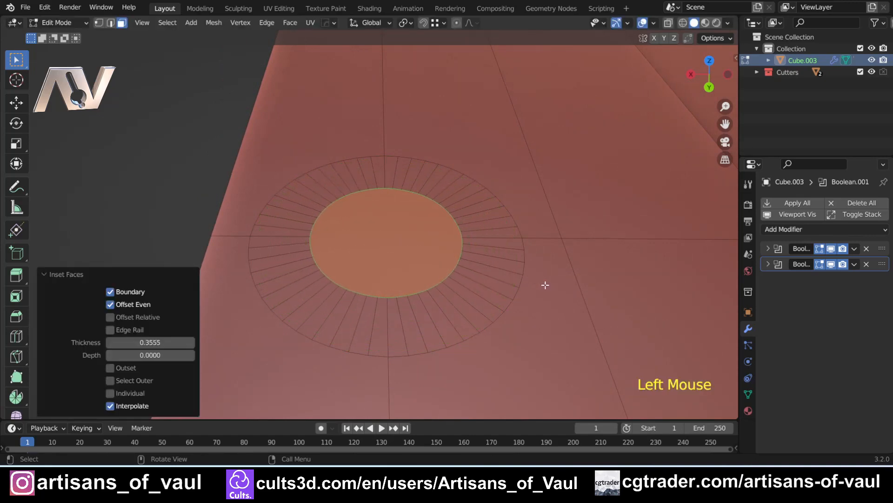
pyautogui.press('g')
pyautogui.press('z')
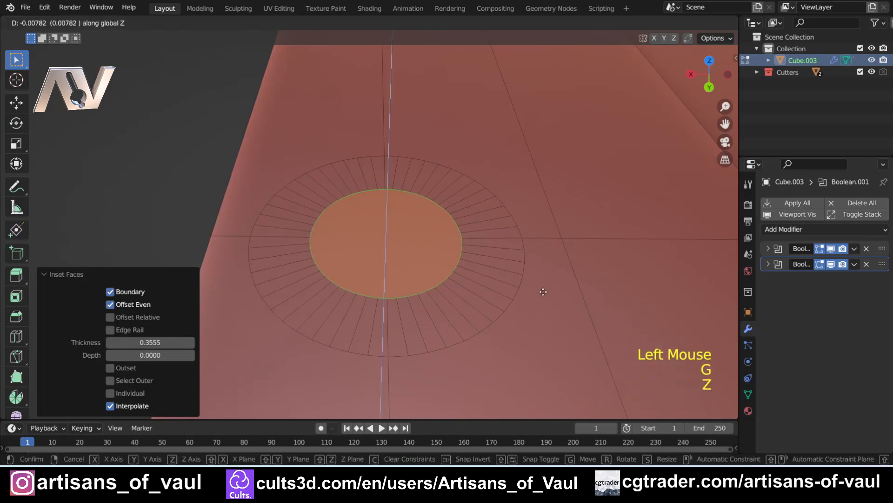
pyautogui.click(533, 318)
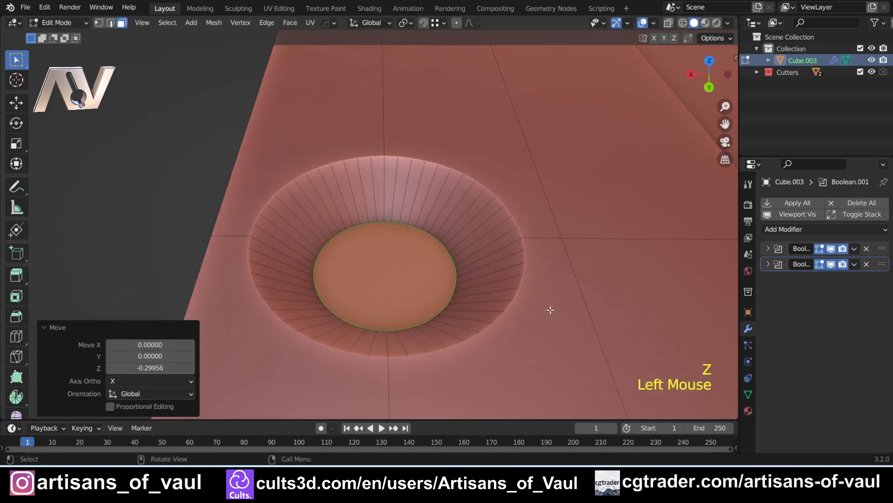
# Extrude the lowered inner circle down about 0.68 to form the screw shaft
pyautogui.press('e')
pyautogui.click(447, 307)
pyautogui.moveTo(447, 306); pyautogui.dragTo(419, 220, button='middle')
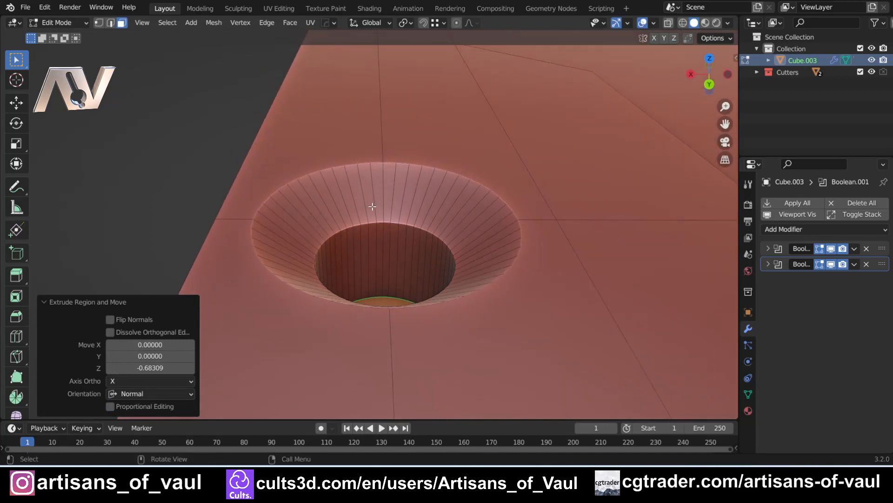
# Undo the shaft extrusion, the lowering and the inset of the circular face
pyautogui.hotkey('ctrl', 'z')
pyautogui.hotkey('ctrl', 'z')
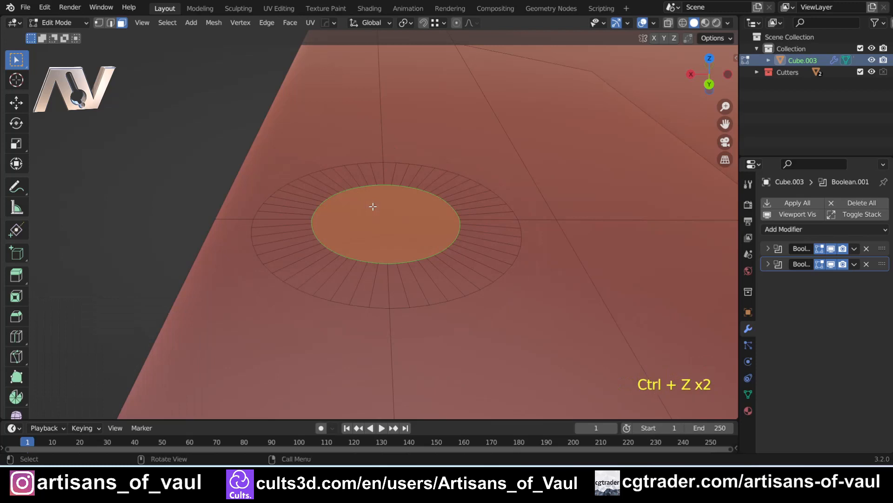
pyautogui.hotkey('ctrl', 'z')
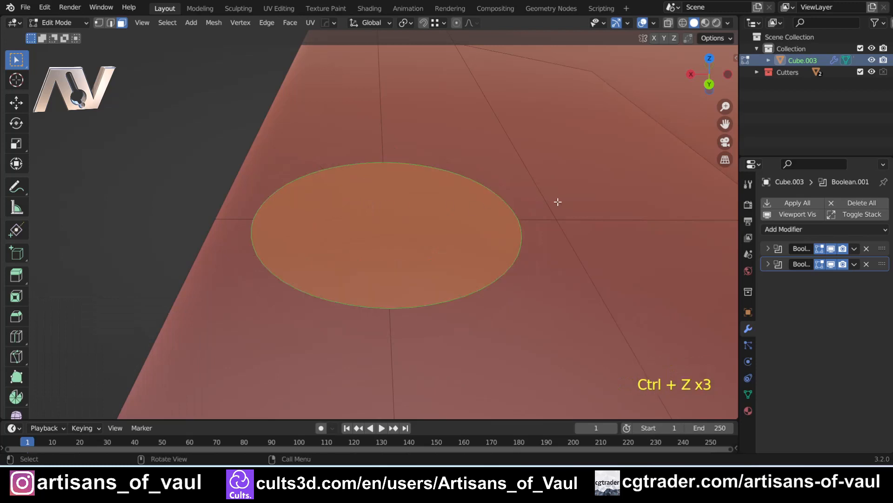
pyautogui.press('i')
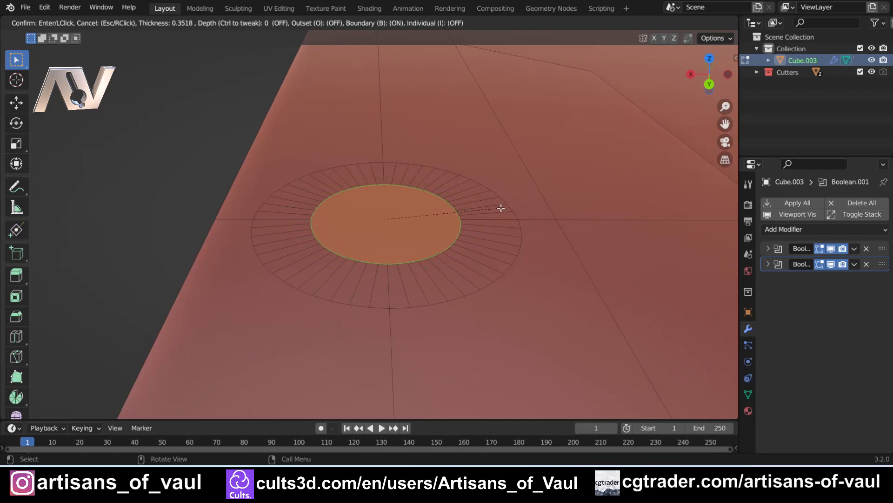
pyautogui.press('Escape')
# Inset and recess the circular face in one operation, with about 0.348 thickness and about -0.35 depth
pyautogui.press('i')
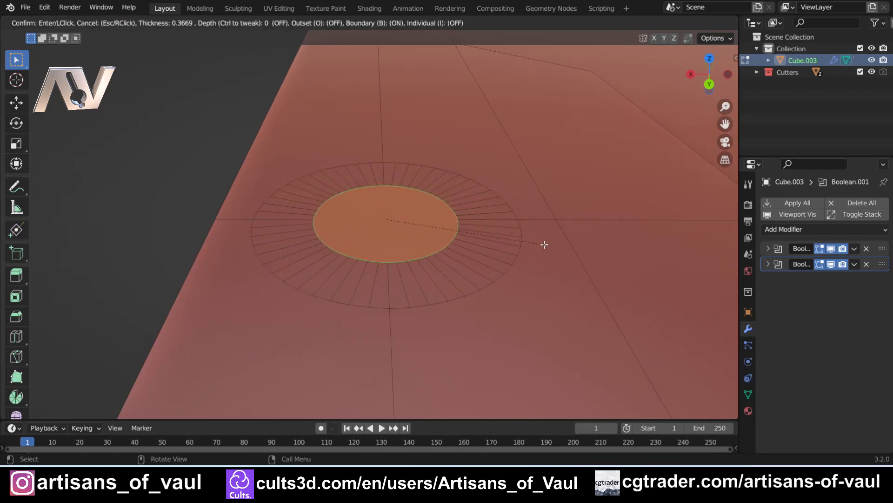
pyautogui.press('ctrl')
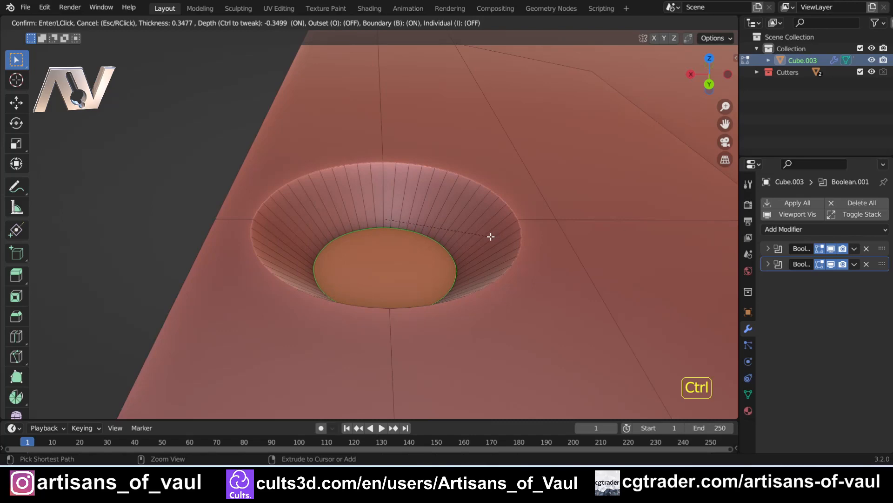
pyautogui.keyDown('ctrl'); pyautogui.click(491, 236); pyautogui.keyUp('ctrl')
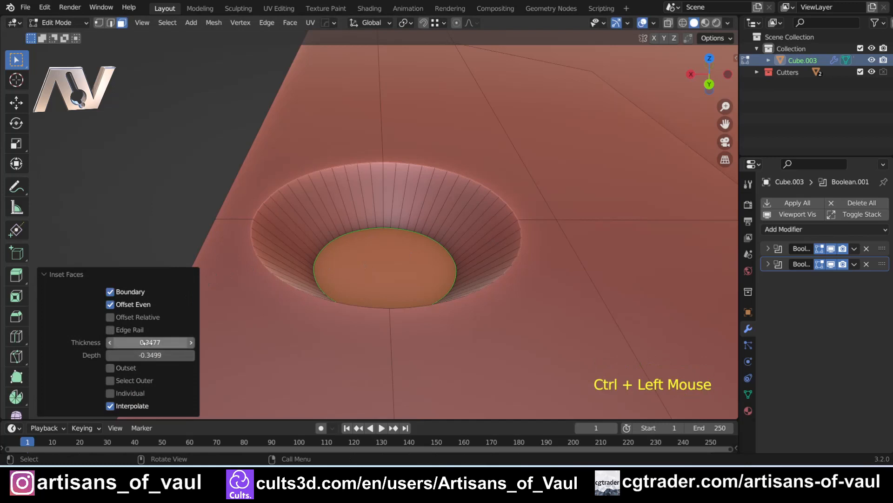
# Set the inset's thickness to exactly 0.35 and its depth to -0.35
pyautogui.click(130, 342)
pyautogui.moveTo(119, 343); pyautogui.dragTo(176, 346)
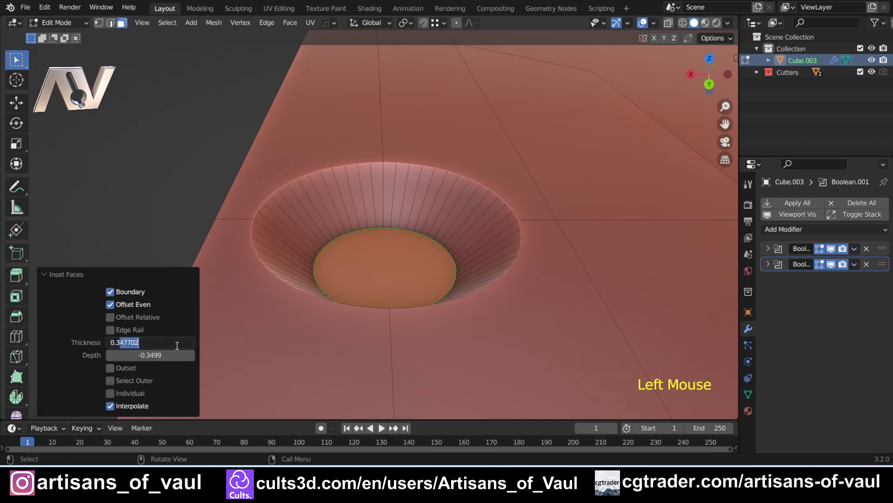
pyautogui.write('35')
pyautogui.press('Return')
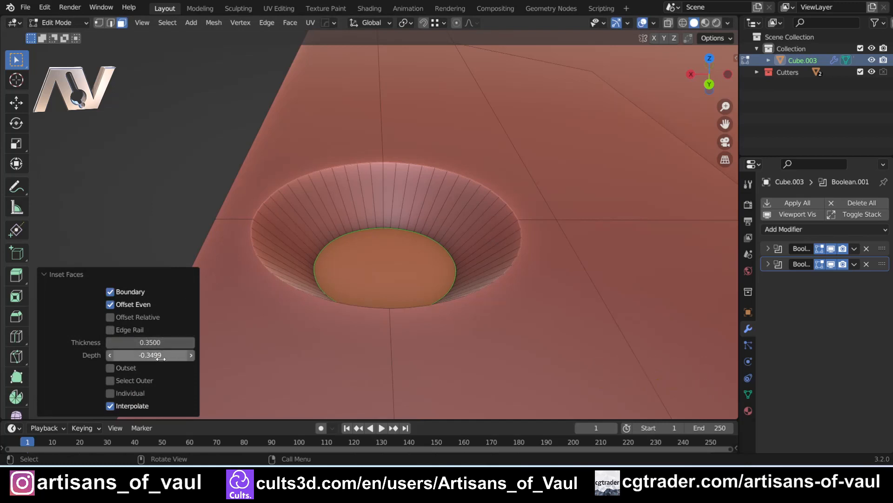
pyautogui.click(161, 358)
pyautogui.moveTo(121, 356); pyautogui.dragTo(168, 358)
pyautogui.write('5')
pyautogui.press('Return')
# Extrude the recessed inner circle down about 1.02 to form the screw hole's shaft
pyautogui.scroll(-3, 412, 186)
pyautogui.moveTo(411, 187)
pyautogui.mouseDown(button='middle')
pyautogui.moveTo(429, 199)
pyautogui.moveTo(443, 193)
pyautogui.moveTo(462, 215)
pyautogui.moveTo(442, 215)
pyautogui.mouseUp(button='middle')
pyautogui.scroll(2, 444, 197)
pyautogui.hotkey('shift', 'z')
pyautogui.hotkey('shift', 'z')
pyautogui.scroll(-1, 534, 189)
pyautogui.keyDown('shift'); pyautogui.moveTo(534, 188); pyautogui.dragTo(492, 221, button='middle'); pyautogui.keyUp('shift')
pyautogui.press('e')
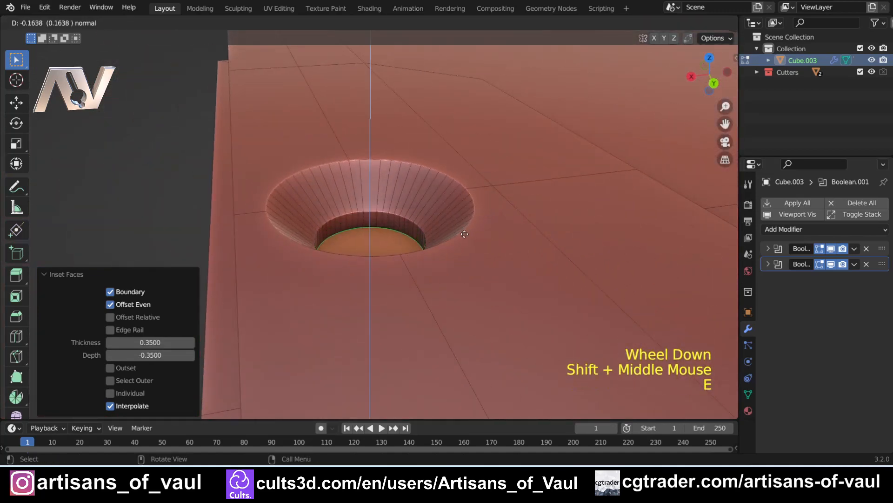
pyautogui.click(456, 310)
# Return to Object Mode and inspect the three countersunk holes along the plate's edge
pyautogui.press('Tab')
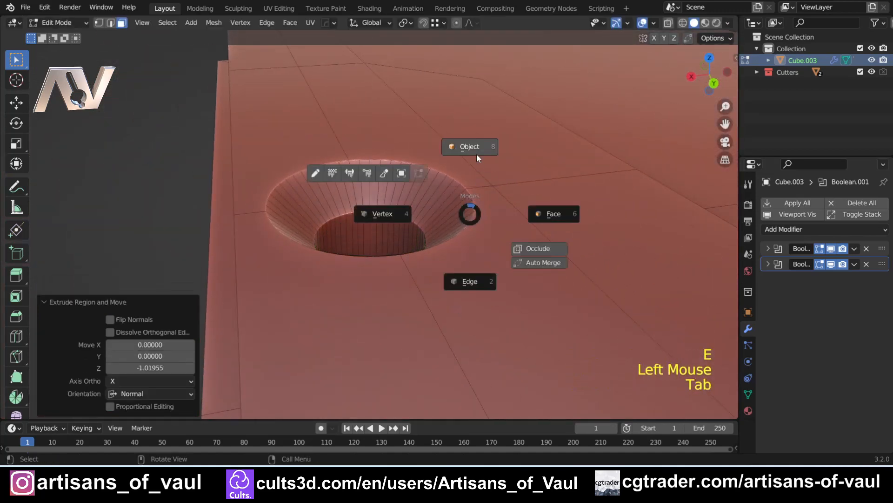
pyautogui.scroll(-2, 459, 167)
pyautogui.moveTo(458, 168); pyautogui.dragTo(319, 190, button='middle')
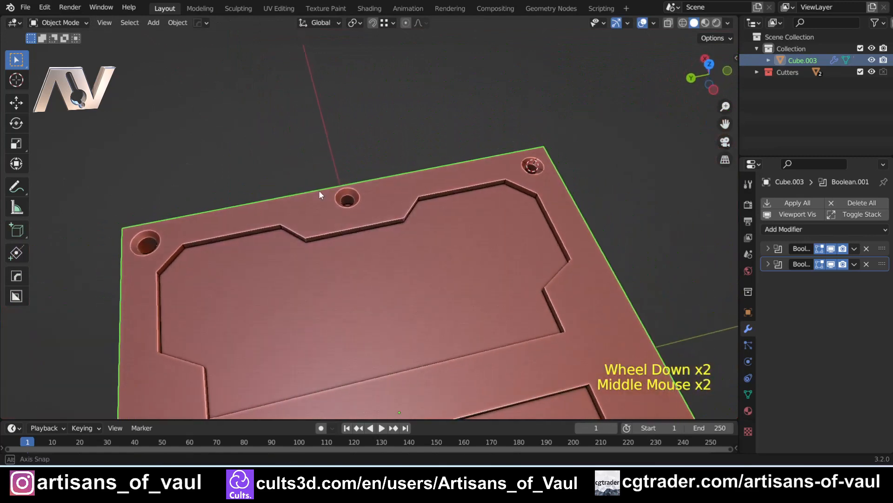
pyautogui.scroll(1, 383, 215)
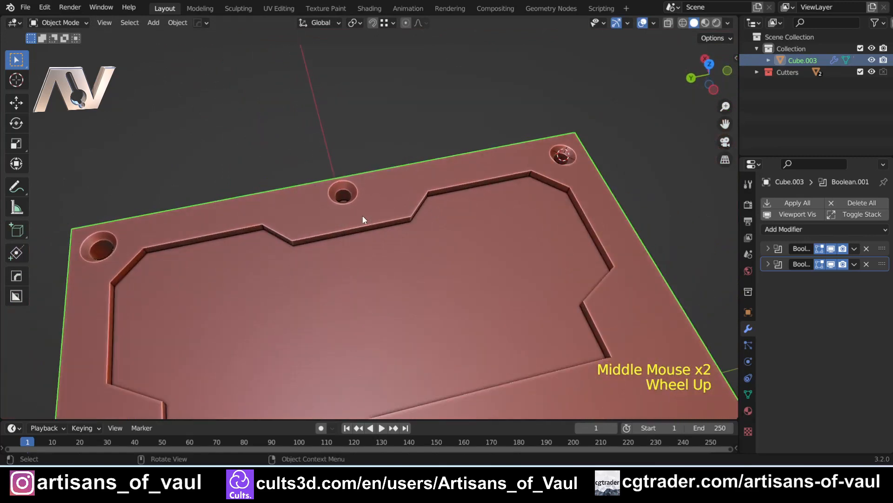
pyautogui.scroll(1, 363, 216)
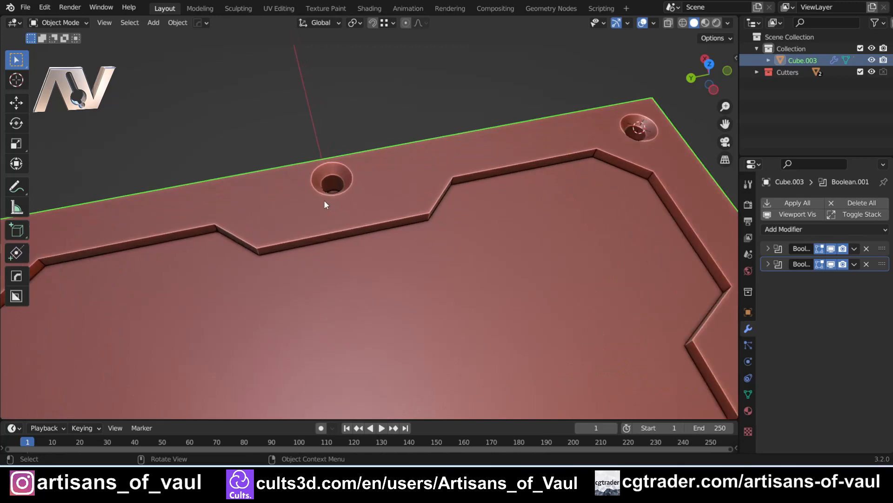
pyautogui.scroll(-1, 311, 199)
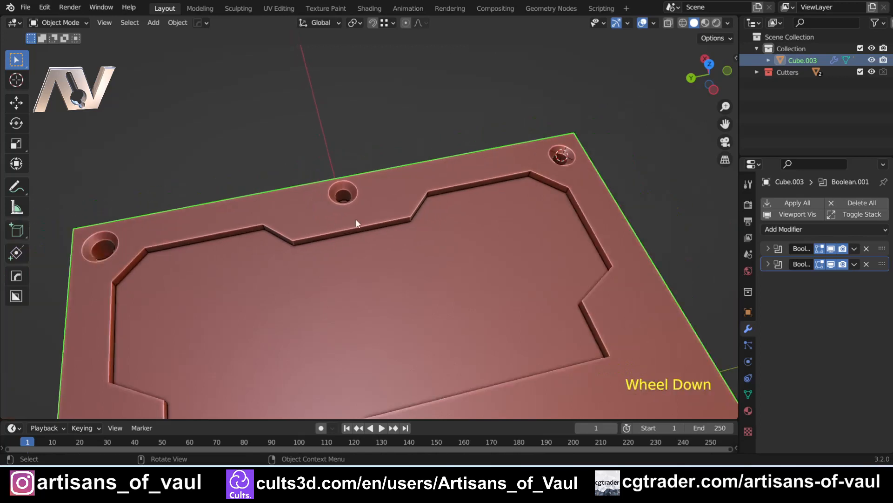